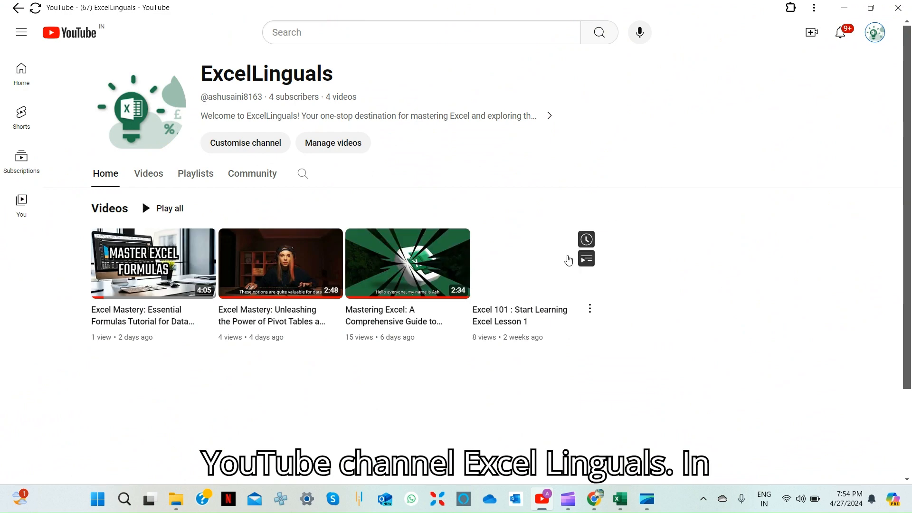
pyautogui.scroll(-1, 569, 260)
pyautogui.scroll(1, 569, 261)
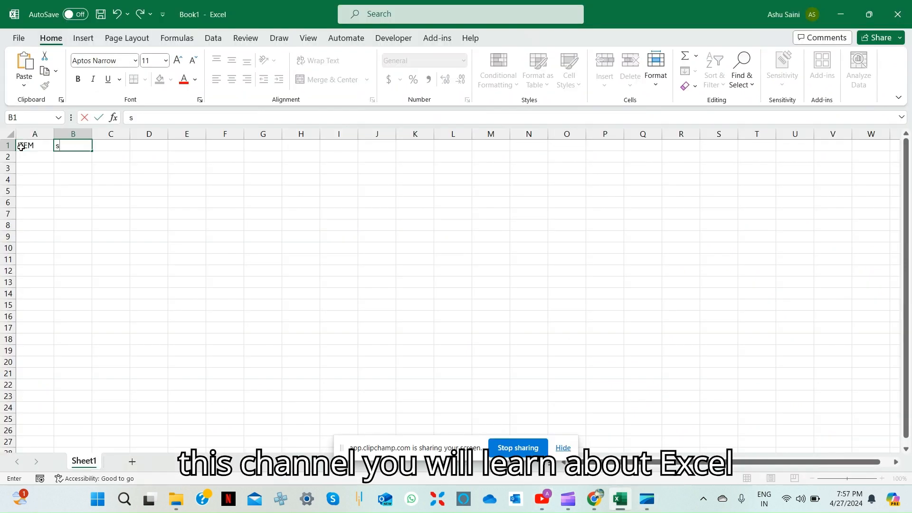
# Add the headers SALE, COUNTRY, CITY and PRICE after ITEM in row 1 of the worksheet
pyautogui.write('SALE')
pyautogui.press('Tab')
pyautogui.write('COUNTRY')
pyautogui.press('Tab')
pyautogui.write('CITY')
pyautogui.press('Down')
pyautogui.press('Up')
pyautogui.press('Right')
pyautogui.write('PRICE')
# List Product A through Product F in the ITEM column starting at A2, and begin another product entry in A8
pyautogui.press('Down')
pyautogui.press('Left')
pyautogui.press('Left')
pyautogui.press('Left')
pyautogui.press('Left')
pyautogui.write('pRO')
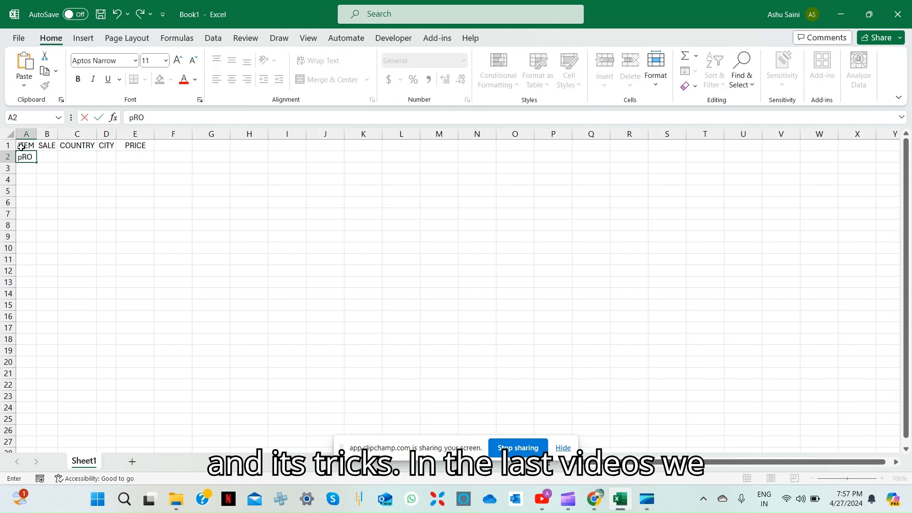
pyautogui.press('BackSpace')
pyautogui.press('BackSpace')
pyautogui.press('BackSpace')
pyautogui.write('Product A')
pyautogui.write('Product A Product A Product A Product A Product A Product A')
pyautogui.write('BEF')
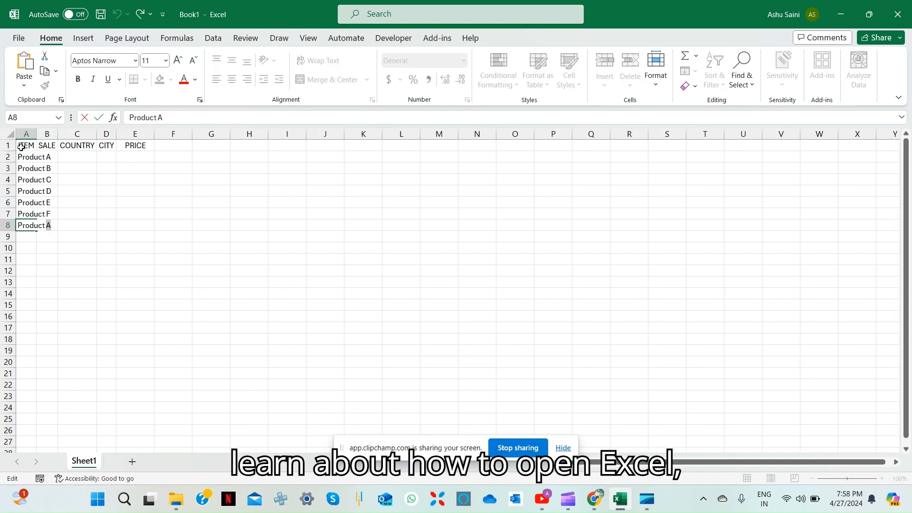
pyautogui.write('G101520AustraliaAmerica')
# Complete Product G in A8, enter sales 10 to 40 in steps of 5, and list Australia, America, Europ, London, India, Nepal and France as countries
pyautogui.press('Return')
pyautogui.write('Europ')
# Enter 2500, 2600, 3000, 5000, 1000, 9000 and 10000 down the PRICE column from E2
pyautogui.press('Return')
pyautogui.write('Lon')
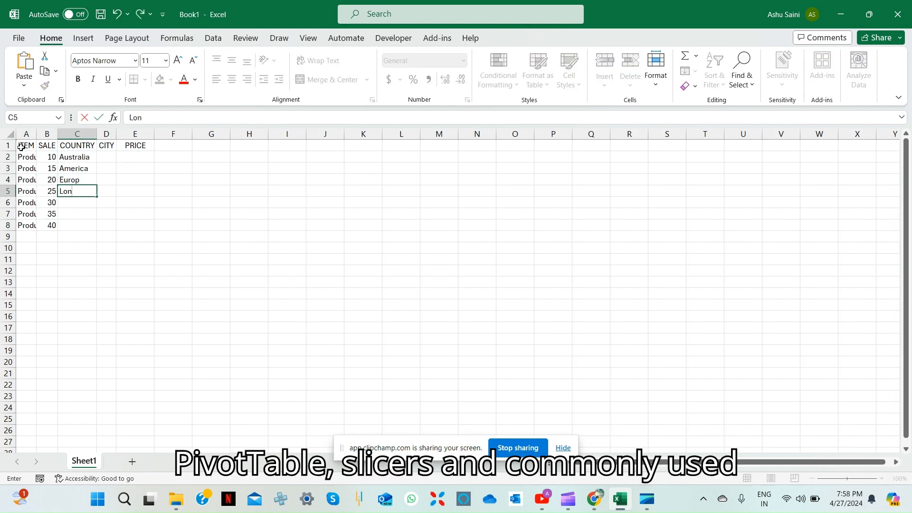
pyautogui.write('France')
pyautogui.press('Up')
pyautogui.press('Up')
pyautogui.press('Up')
pyautogui.press('Up')
pyautogui.press('Up')
pyautogui.press('Up')
pyautogui.press('Right')
pyautogui.press('Right')
pyautogui.write('2500')
pyautogui.press('Return')
pyautogui.write('2600')
pyautogui.press('Return')
pyautogui.write('3000')
pyautogui.press('Return')
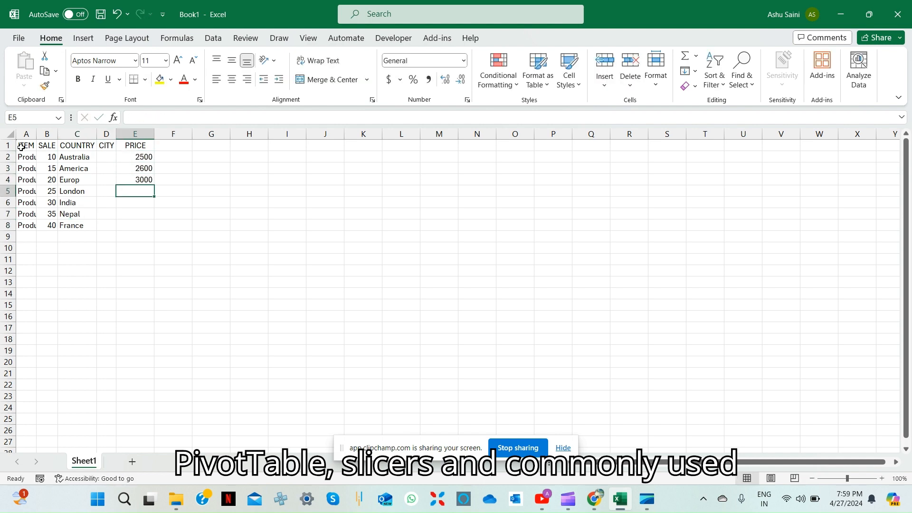
pyautogui.write('0000')
pyautogui.press('Return')
# Format the prices as dollar currency and center the table's data in autofitted columns
pyautogui.hotkey('ctrl', 'shift', '4')
pyautogui.hotkey('alt', 'h')
pyautogui.press('o')
pyautogui.press('i')
# Give the header row A1:E1 a black fill with white text
pyautogui.hotkey('alt', 'h')
pyautogui.press('a')
pyautogui.press('c')
pyautogui.hotkey('shift', 'Right')
pyautogui.hotkey('shift', 'Right')
pyautogui.hotkey('shift', 'Right')
pyautogui.hotkey('shift', 'Right')
pyautogui.click(171, 80)
pyautogui.click(166, 113)
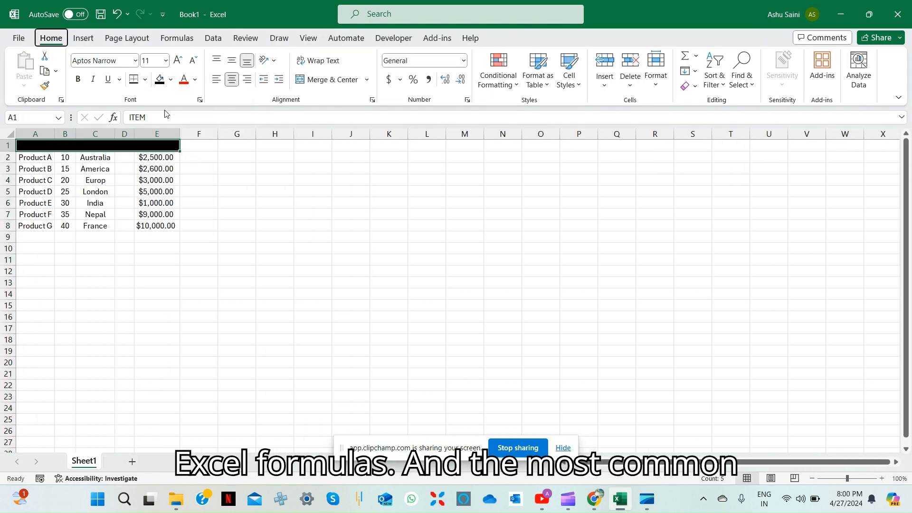
pyautogui.hotkey('alt', 'h')
pyautogui.press('f')
pyautogui.press('c')
pyautogui.press('Right')
pyautogui.press('Return')
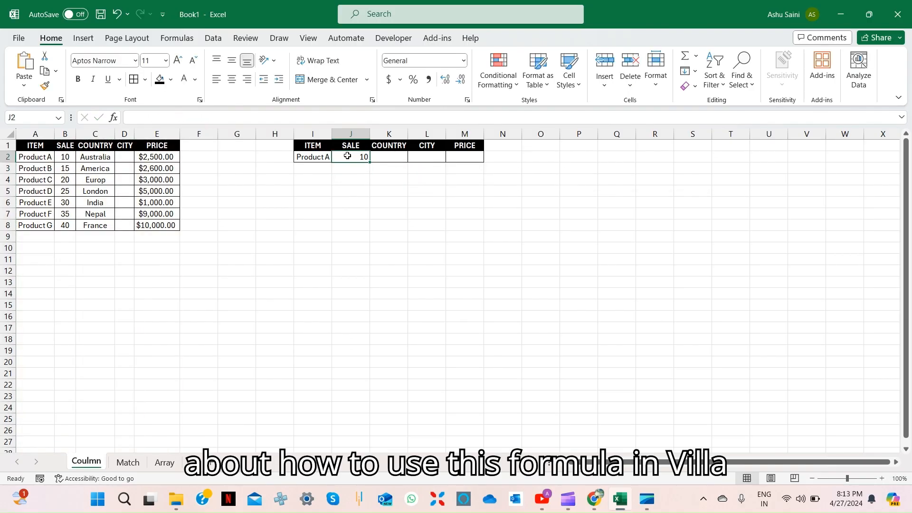
# Complete the lookup row with =VLOOKUP($I2,$A:$E,2,0), setting the column index to 3 for COUNTRY and adjusting it for CITY
pyautogui.doubleClick(347, 156)
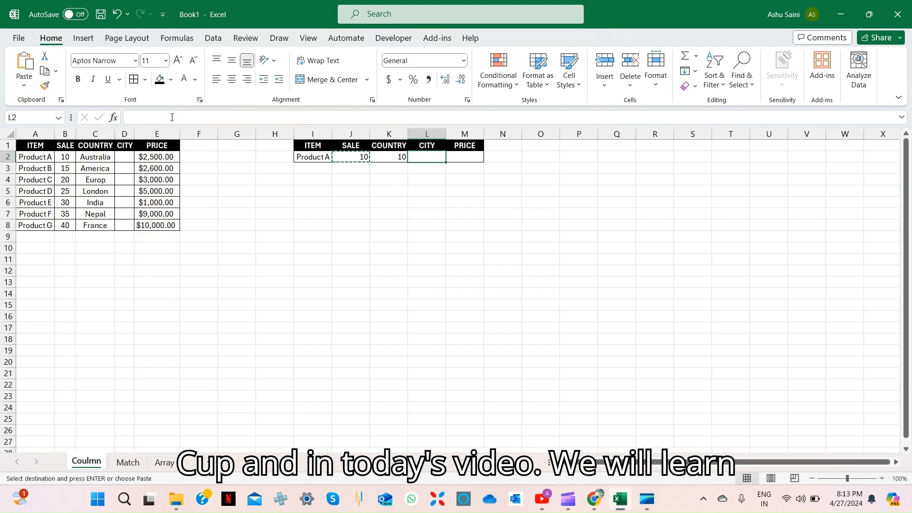
pyautogui.click(206, 116)
pyautogui.doubleClick(206, 116)
pyautogui.write('3')
pyautogui.press('Return')
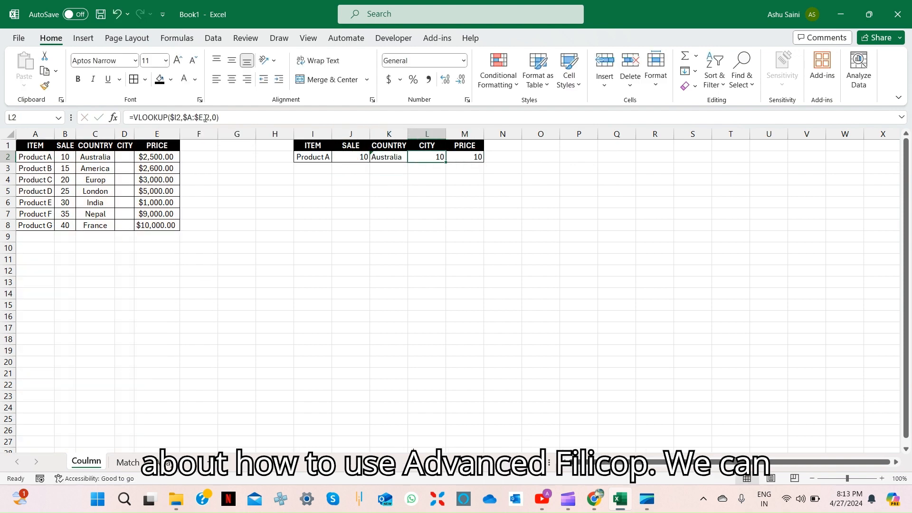
pyautogui.doubleClick(435, 158)
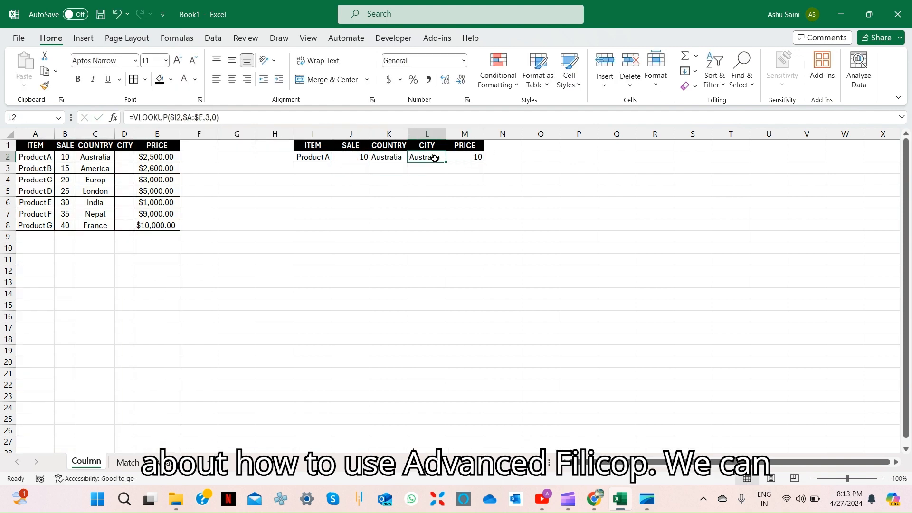
pyautogui.doubleClick(435, 159)
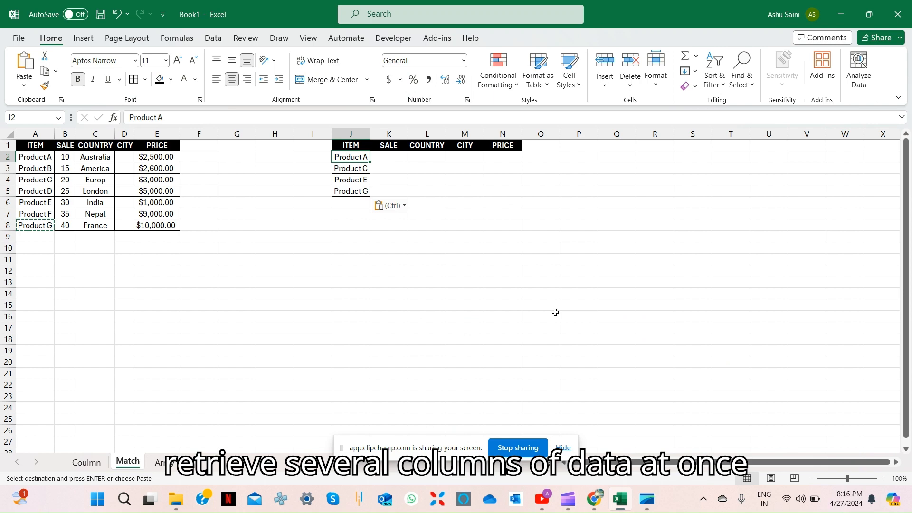
# Start a VLOOKUP in K2 of the Match sheet with lookup value $J2 and table range $A$1:$E$8
pyautogui.press('Right')
pyautogui.write('=VLOOKUP(')
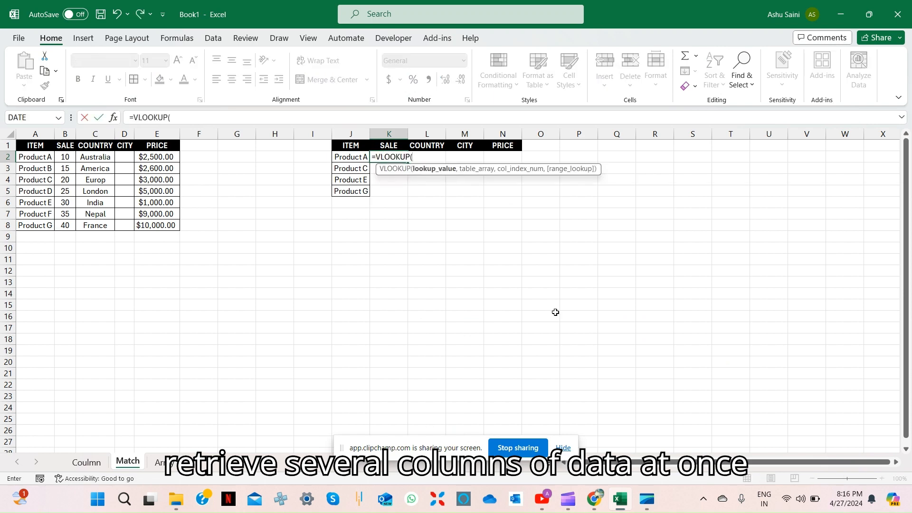
pyautogui.press('F4')
pyautogui.press('F4')
pyautogui.press('Up')
pyautogui.hotkey('ctrl', 'shift', 'Right')
pyautogui.hotkey('ctrl', 'shift', 'Down')
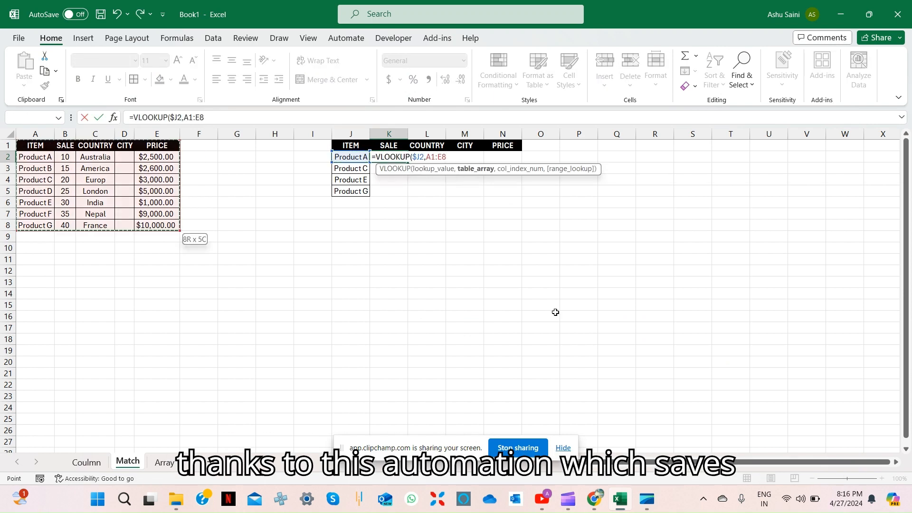
pyautogui.press('F4')
# Finish the K2 formula with MATCH(K$1,$A$1:$E$1,0) as the column index and 0 for an exact match
pyautogui.write(',MATCH(')
pyautogui.press('Up')
pyautogui.press('F4')
pyautogui.press('F4')
pyautogui.write(',')
pyautogui.hotkey('ctrl', 'Left')
pyautogui.hotkey('ctrl', 'Left')
pyautogui.hotkey('ctrl', 'Left')
pyautogui.hotkey('ctrl', 'Left')
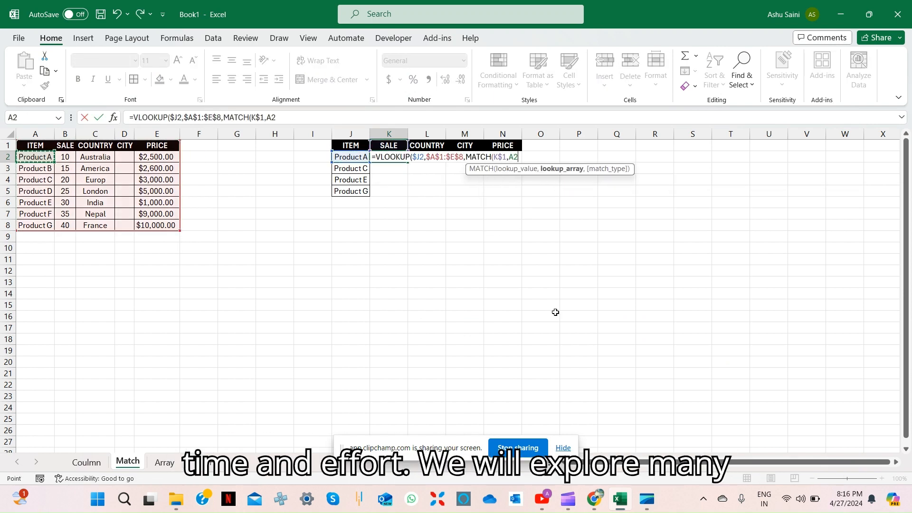
pyautogui.press('Up')
pyautogui.hotkey('ctrl', 'shift', 'Right')
pyautogui.press('F4')
pyautogui.write(',0),0')
pyautogui.press('Return')
pyautogui.press('Return')
# Fill the VLOOKUP and MATCH formula from K2 through the whole result range K2:N5
pyautogui.press('Down')
pyautogui.press('Down')
pyautogui.hotkey('ctrl', 'shift', 'Up')
pyautogui.hotkey('ctrl', 'shift', 'Right')
pyautogui.hotkey('ctrl', 'd')
pyautogui.hotkey('ctrl', 'r')
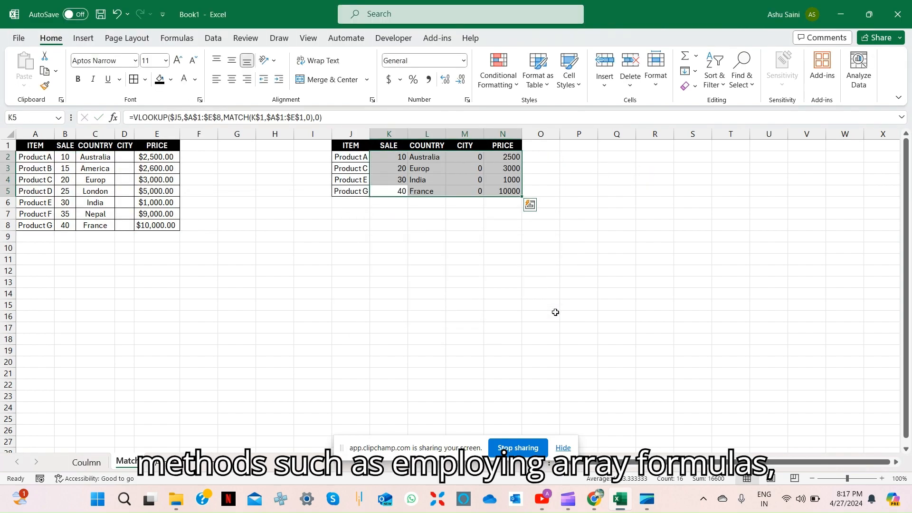
pyautogui.hotkey('ctrl', 'a')
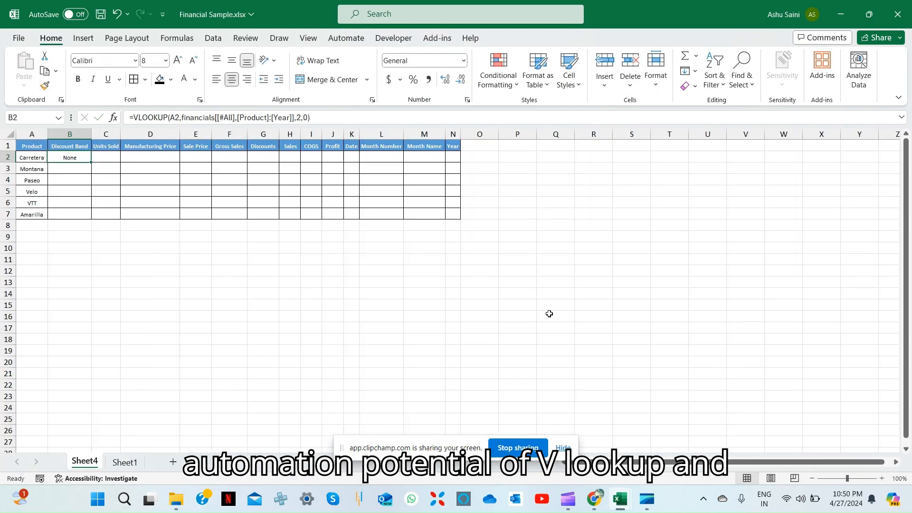
# In Financial Sample.xlsx, look up Carretera's values across row 2 with =VLOOKUP(A2,financials[[#All],[Product]:[Year]],2,0), adjusting the column index for each field
pyautogui.press('F2')
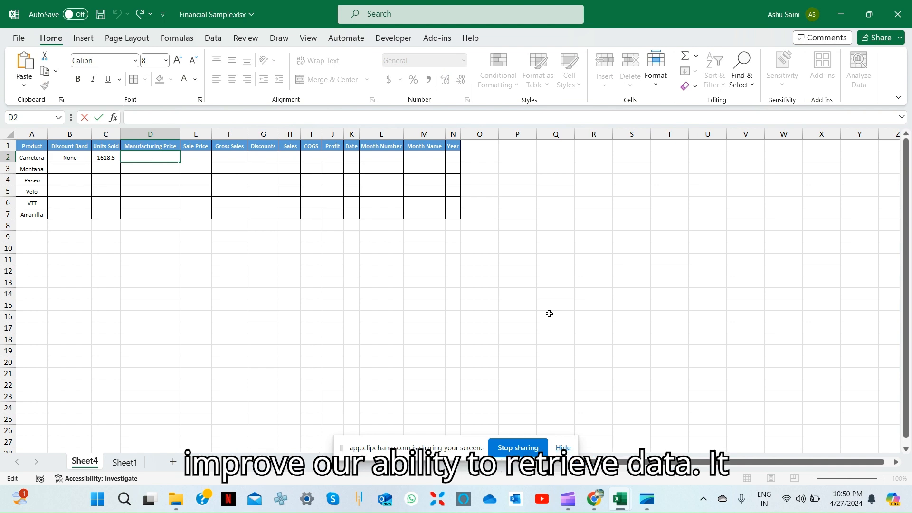
pyautogui.press('F2')
pyautogui.press('Return')
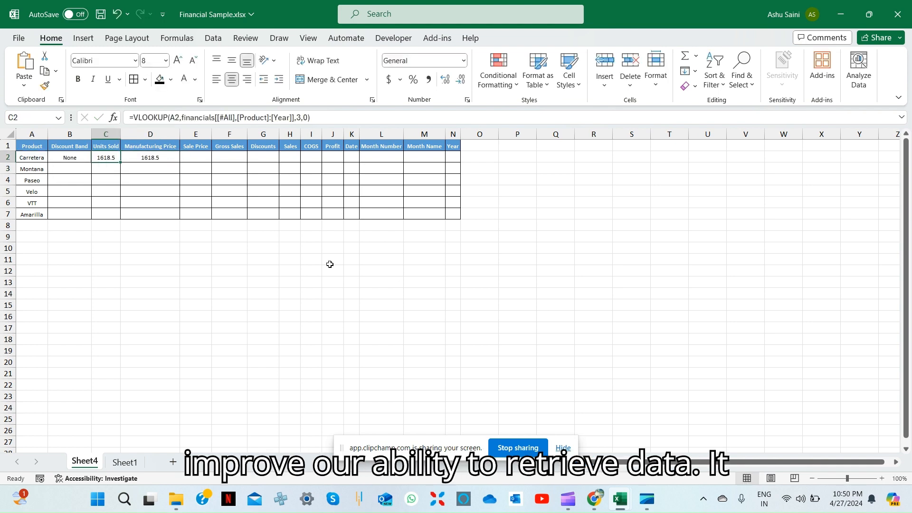
pyautogui.click(301, 117)
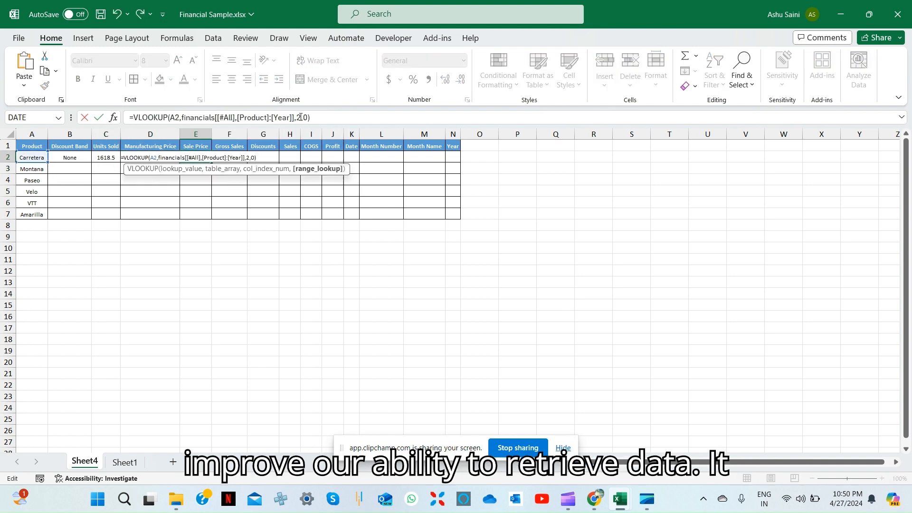
pyautogui.press('Return')
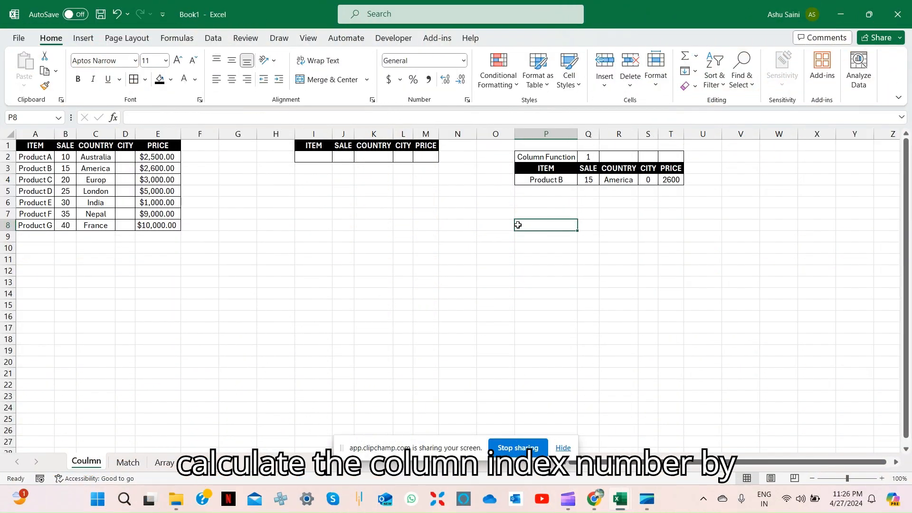
# Copy the product table A1:E8 from the Coulmn sheet in Book1 into cell A1 of a new sheet
pyautogui.click(40, 147)
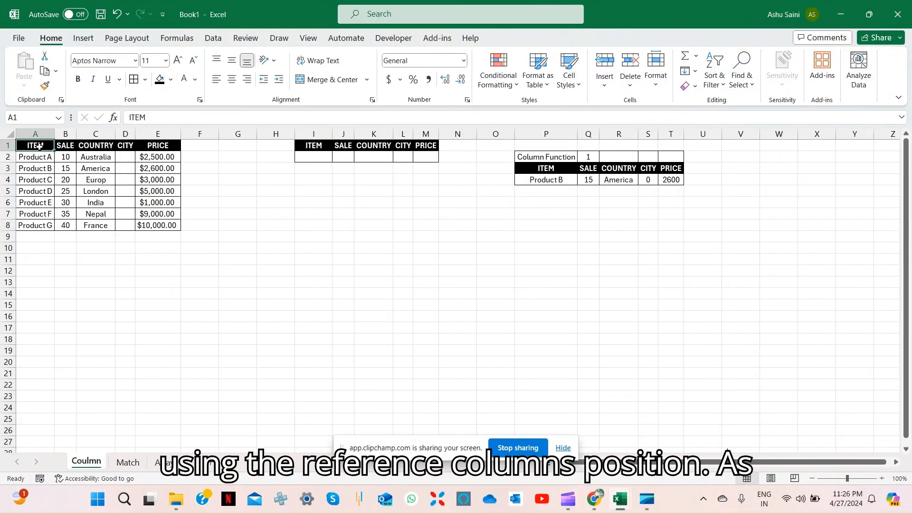
pyautogui.hotkey('ctrl', 'a')
pyautogui.hotkey('ctrl', 'c')
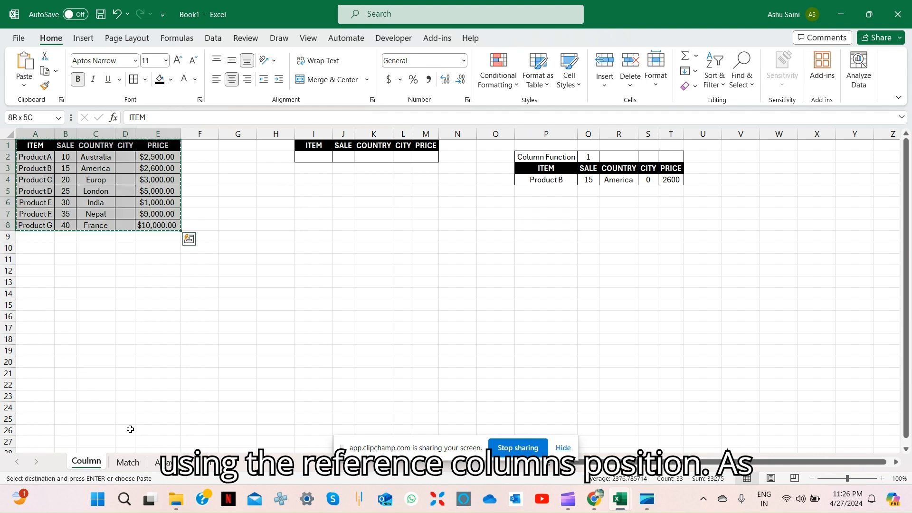
pyautogui.click(210, 462)
pyautogui.hotkey('ctrl', 'v')
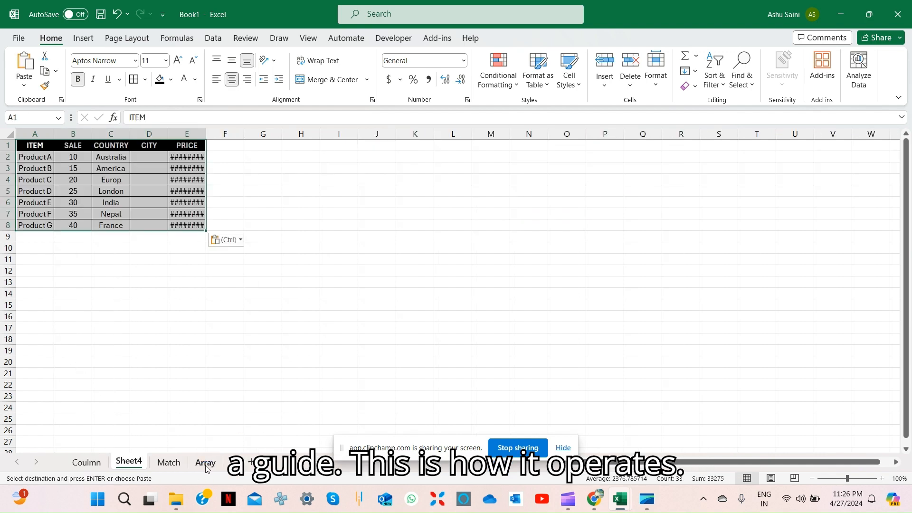
# Autofit all column widths on Sheet4
pyautogui.hotkey('ctrl', 'a')
pyautogui.press('h')
pyautogui.press('o')
pyautogui.press('i')
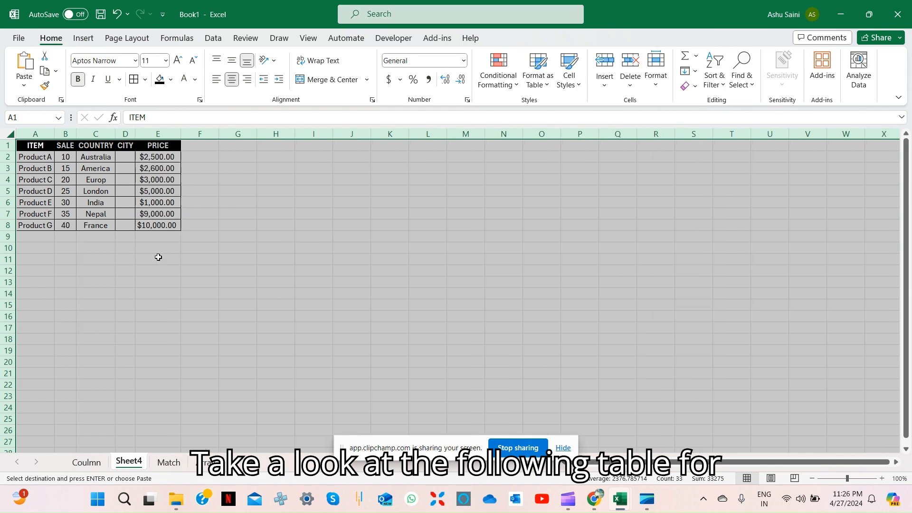
# Enter the label Column in cell I2 of Sheet4
pyautogui.press('Down')
pyautogui.press('Right')
pyautogui.press('Right')
pyautogui.press('Right')
pyautogui.press('Right')
pyautogui.press('Right')
pyautogui.press('Right')
pyautogui.press('Right')
pyautogui.press('Right')
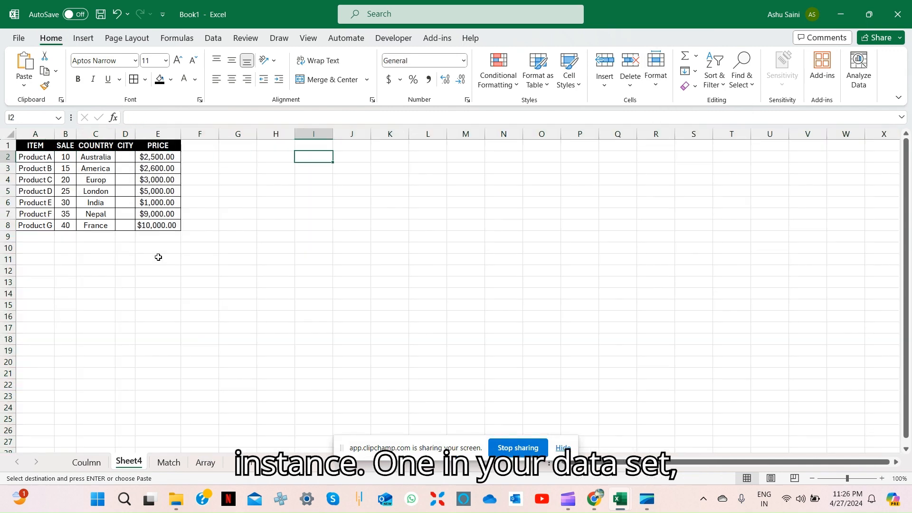
pyautogui.write('Column')
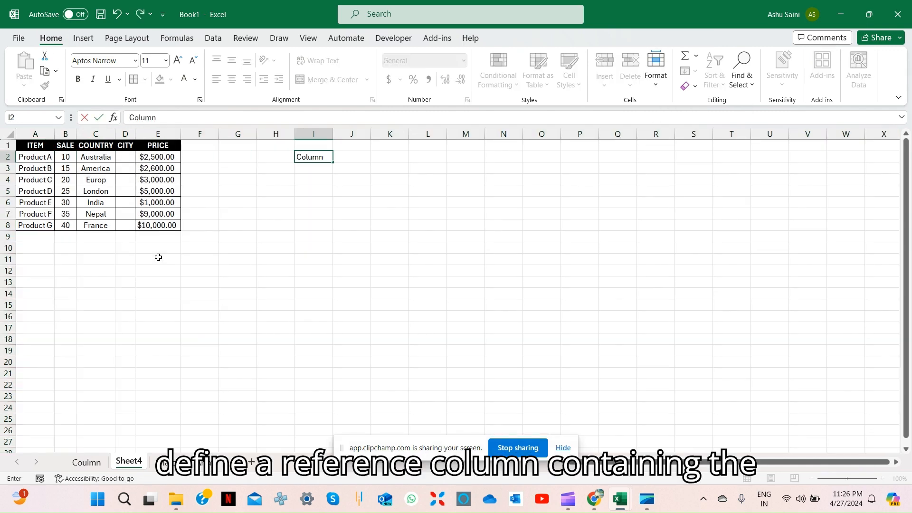
pyautogui.press('Return')
# Enter =COLUMN(A1) in J2, beside the Column label
pyautogui.press('Up')
pyautogui.press('Right')
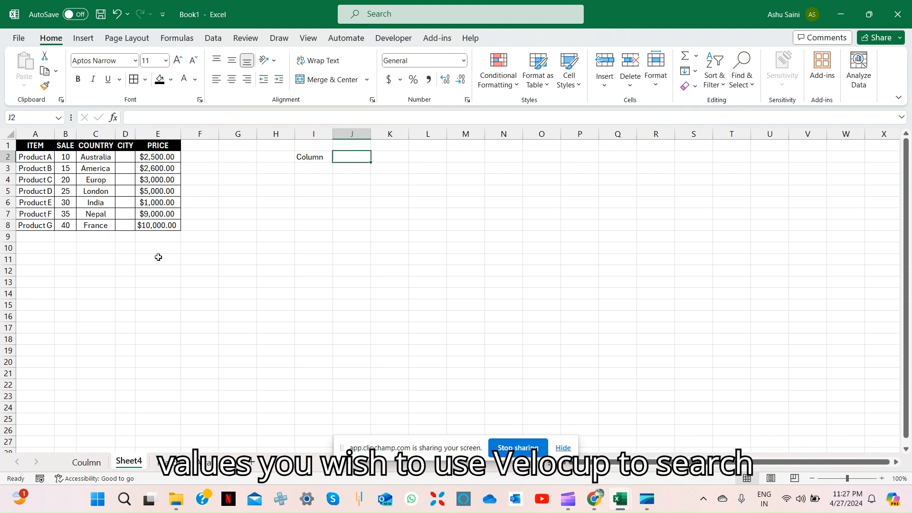
pyautogui.write('=column')
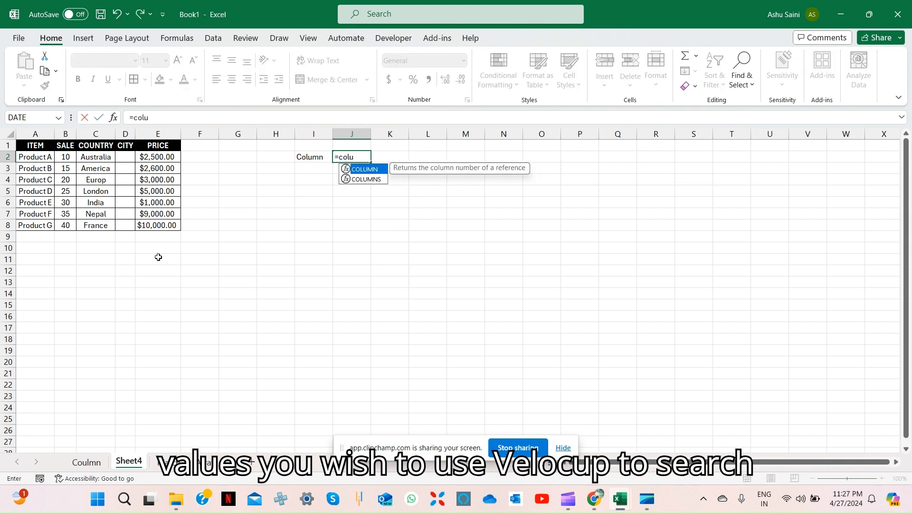
pyautogui.press('Tab')
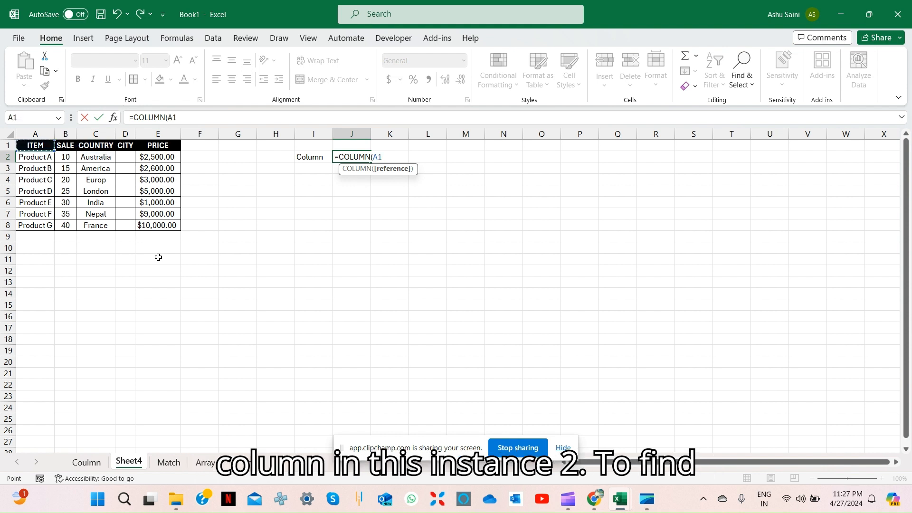
pyautogui.press('Return')
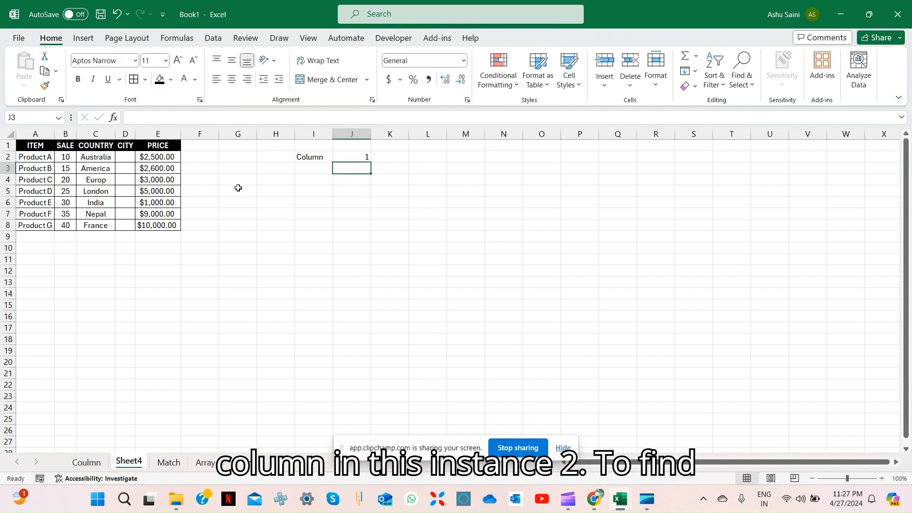
pyautogui.click(314, 194)
pyautogui.write('Vl')
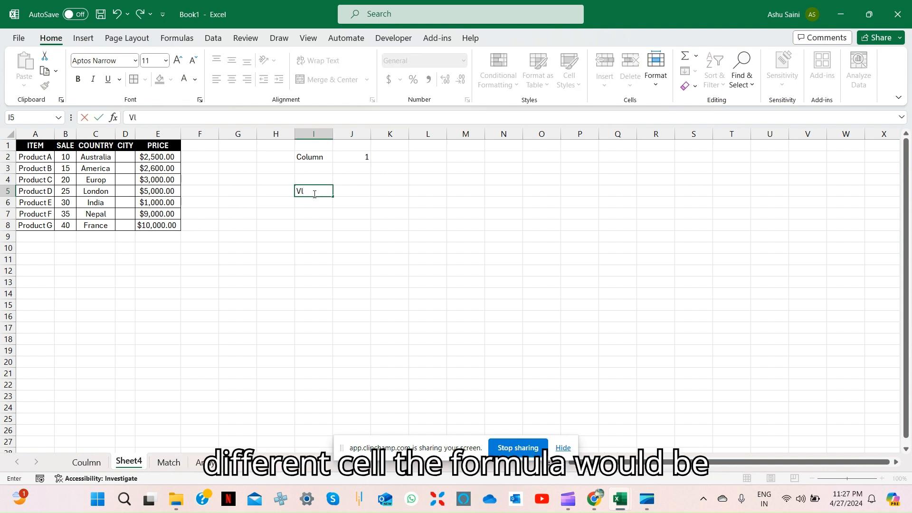
pyautogui.write('ookup')
pyautogui.press('Return')
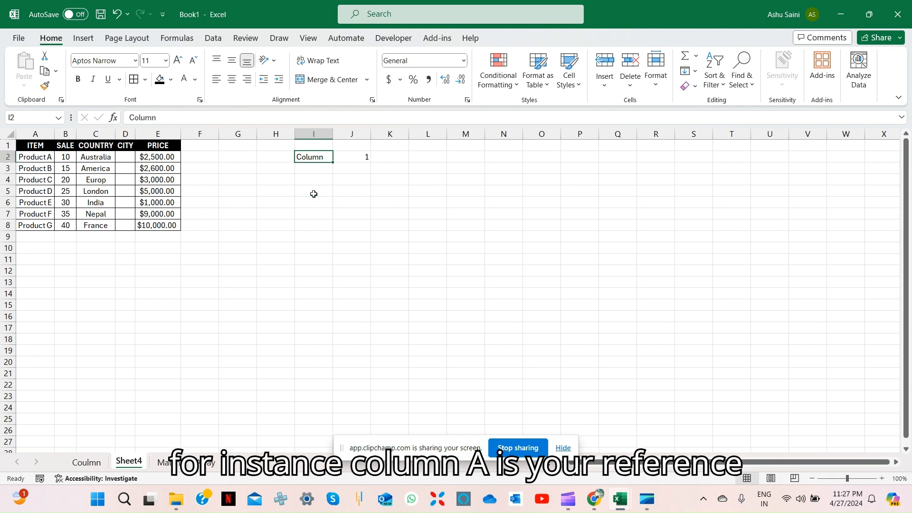
pyautogui.hotkey('ctrl', 'z')
pyautogui.hotkey('ctrl', 'z')
pyautogui.hotkey('ctrl', 'z')
pyautogui.hotkey('ctrl', 'z')
pyautogui.hotkey('ctrl', 'z')
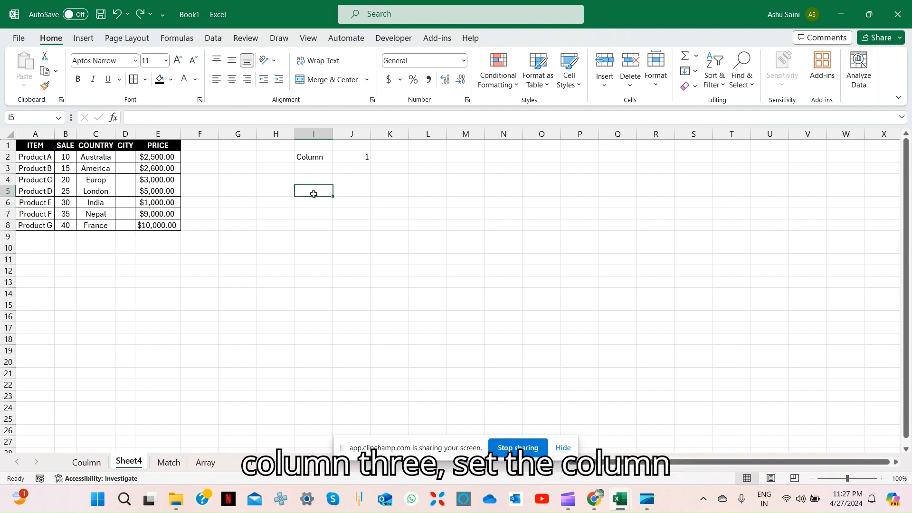
# Examine the Column Function example block and the empty lookup table on the Coulmn sheet
pyautogui.hotkey('ctrl', 'pageup')
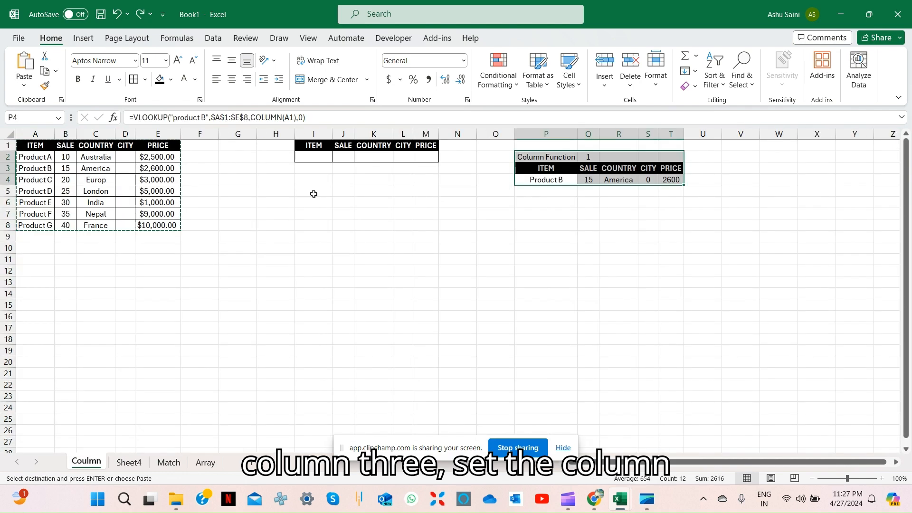
pyautogui.press('Left')
pyautogui.press('Down')
pyautogui.press('Right')
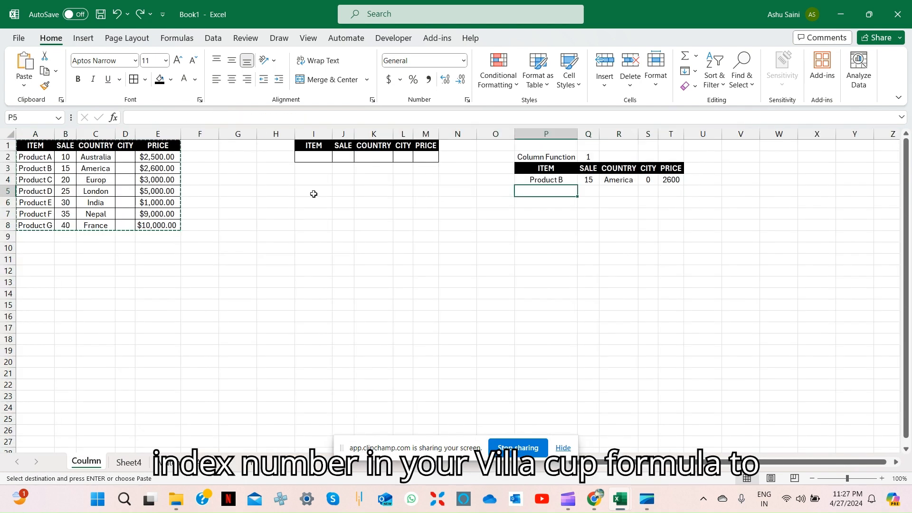
pyautogui.press('Up')
pyautogui.press('Up')
pyautogui.press('Up')
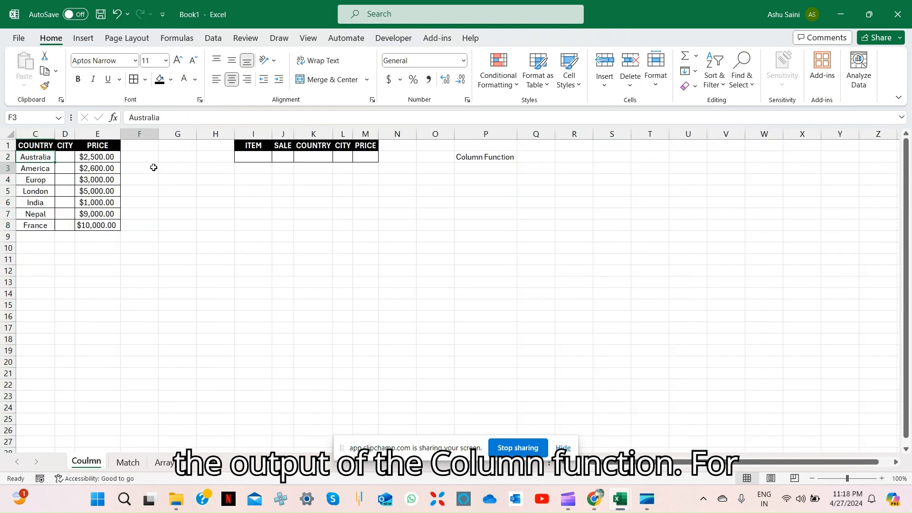
pyautogui.hotkey('ctrl', 'Home')
pyautogui.press('Right')
pyautogui.press('Right')
pyautogui.press('Right')
pyautogui.press('Right')
pyautogui.press('Right')
pyautogui.press('Right')
pyautogui.press('Right')
pyautogui.press('Right')
pyautogui.press('Right')
pyautogui.press('Right')
pyautogui.press('Right')
pyautogui.press('Right')
pyautogui.press('Right')
pyautogui.press('Right')
pyautogui.press('Right')
pyautogui.press('Right')
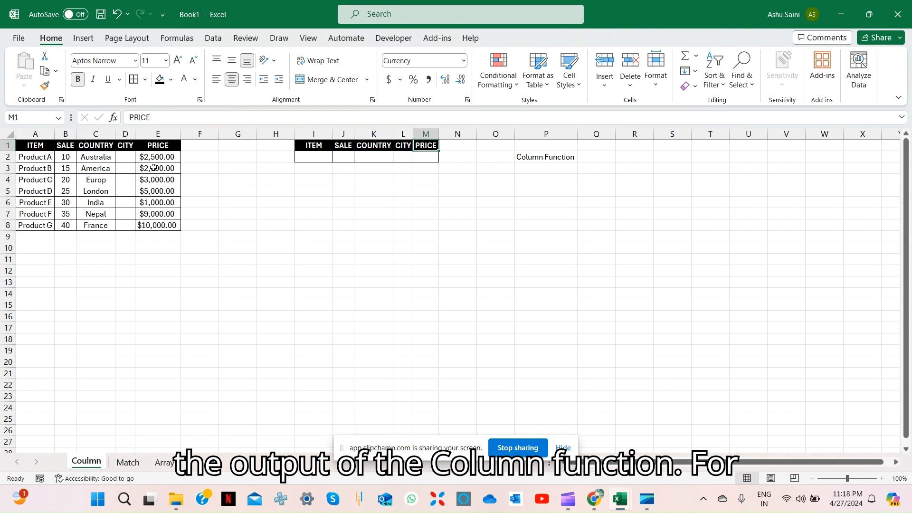
# Enter a COLUMN formula in Q2, beside the Column Function label, referencing the table's first column
pyautogui.press('Down')
pyautogui.write('=column')
pyautogui.press('Tab')
pyautogui.press('Return')
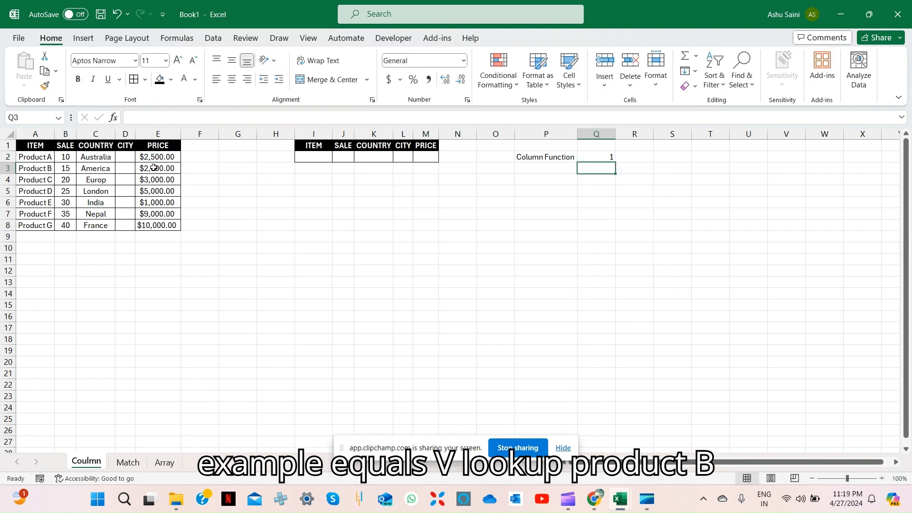
# Copy the data table's header row, ITEM through PRICE, into row 3 starting at P3
pyautogui.click(154, 168)
pyautogui.press('Up')
pyautogui.press('Up')
pyautogui.hotkey('shift', 'Left')
pyautogui.hotkey('shift', 'Left')
pyautogui.hotkey('shift', 'Left')
pyautogui.hotkey('shift', 'Left')
pyautogui.hotkey('ctrl', 'c')
pyautogui.press('Down')
pyautogui.press('Down')
pyautogui.press('Right')
pyautogui.press('Right')
pyautogui.press('Right')
pyautogui.press('Right')
pyautogui.press('Right')
pyautogui.press('Right')
pyautogui.press('Right')
pyautogui.press('Right')
pyautogui.press('Right')
pyautogui.press('Right')
pyautogui.press('Right')
pyautogui.hotkey('ctrl', 'v')
# Enter =VLOOKUP("product B",$A$1:$E$8,COLUMN(A1),0) in P4, beneath the copied ITEM header
pyautogui.press('Down')
pyautogui.write('=VLOOKUP(')
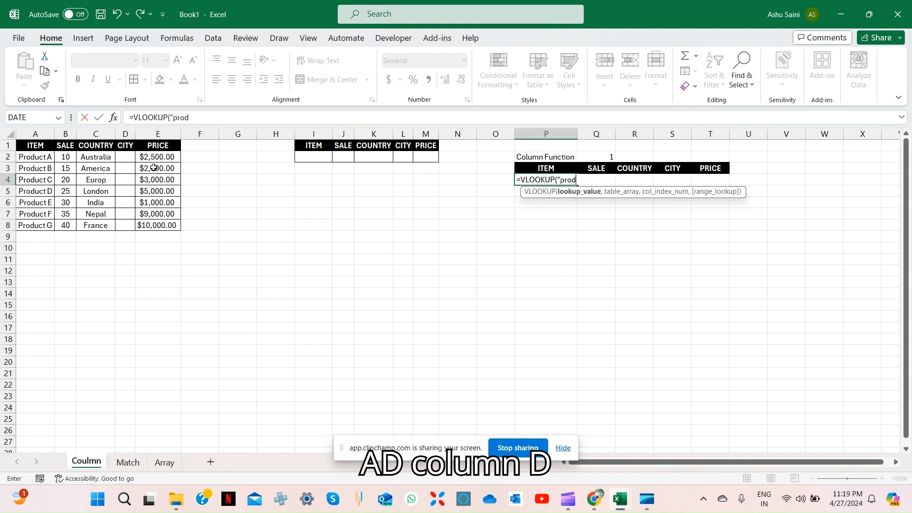
pyautogui.write('"product B",A1')
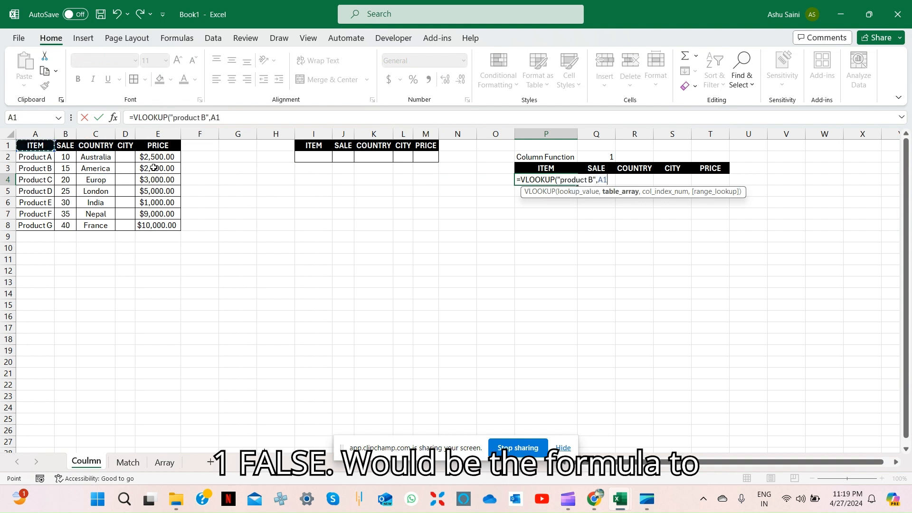
pyautogui.hotkey('ctrl', 'shift', 'Right')
pyautogui.hotkey('ctrl', 'shift', 'Down')
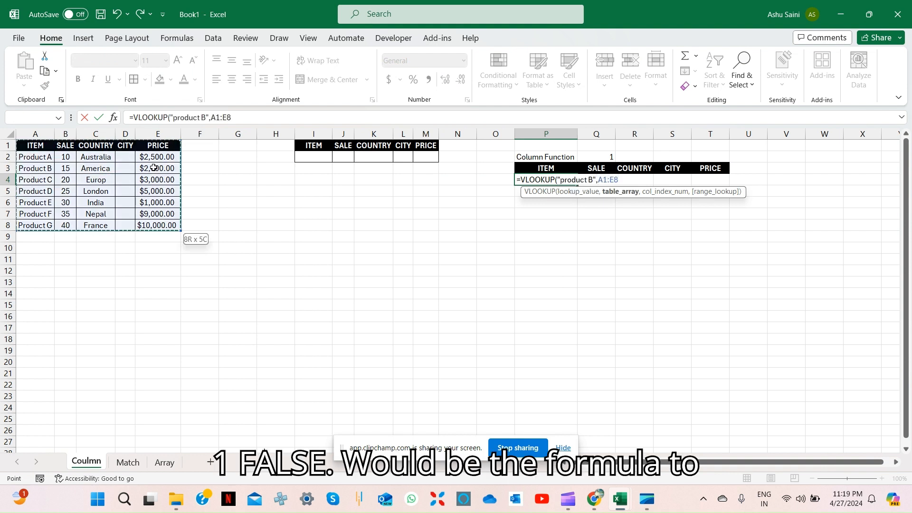
pyautogui.write(',colu')
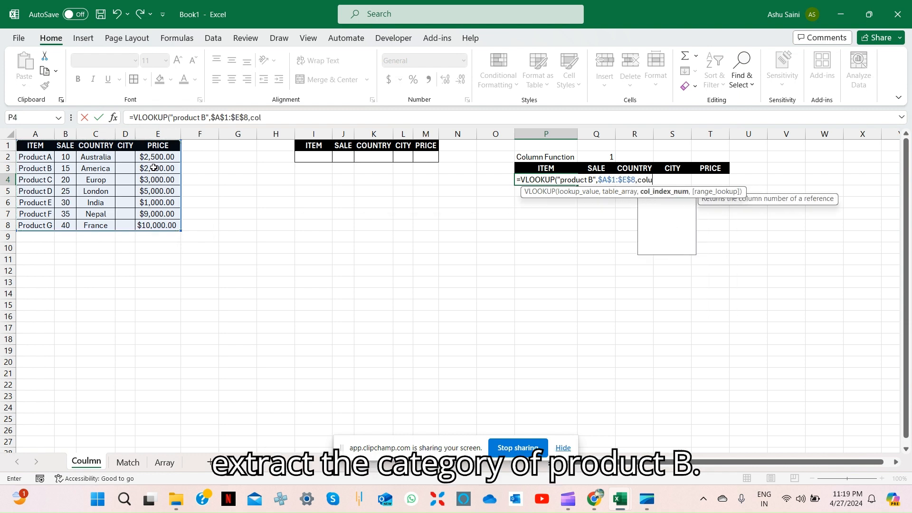
pyautogui.press('Tab')
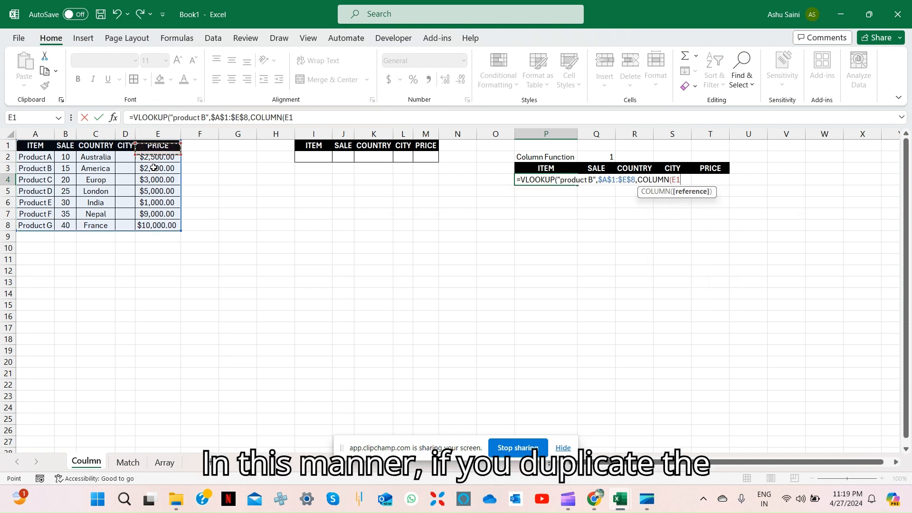
pyautogui.write('),')
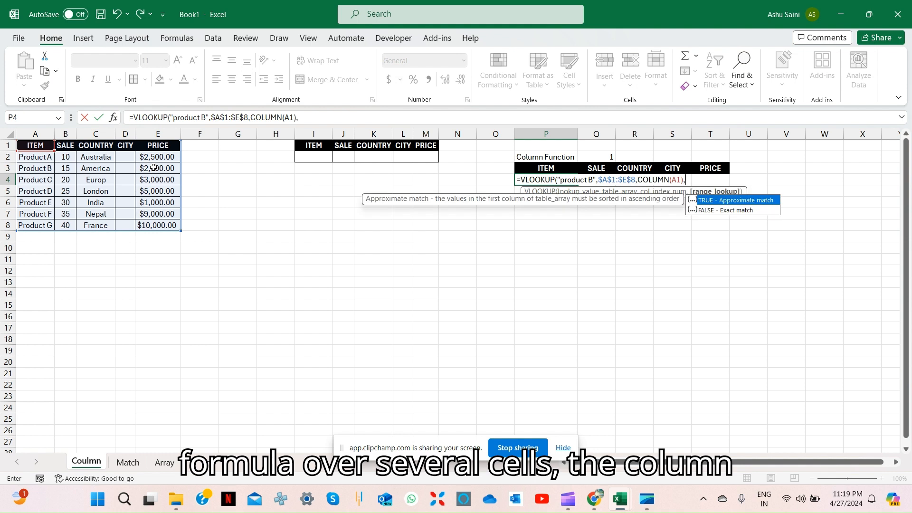
pyautogui.write('0')
pyautogui.press('Return')
pyautogui.press('Up')
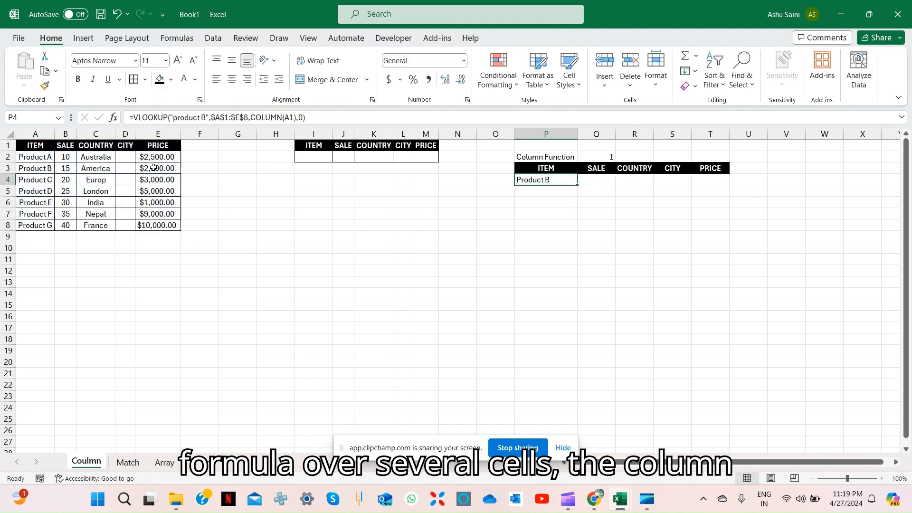
# Extend the selection from P4 across the result row under the copied headers
pyautogui.hotkey('shift', 'Right')
pyautogui.hotkey('shift', 'Right')
pyautogui.hotkey('shift', 'Right')
pyautogui.hotkey('shift', 'Right')
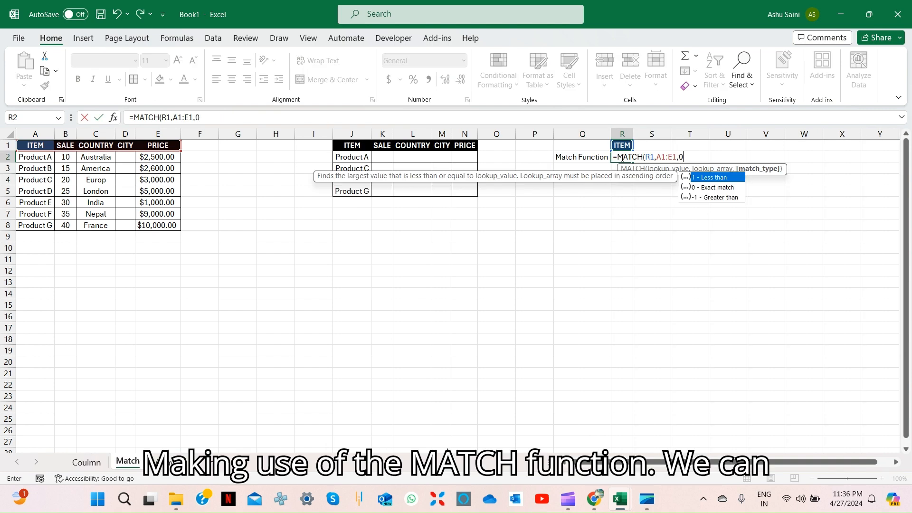
# Complete =MATCH(R1,A1:E1,0) in R2 on the Match sheet and select its lookup header in R1
pyautogui.write(')')
pyautogui.press('Return')
pyautogui.click(621, 158)
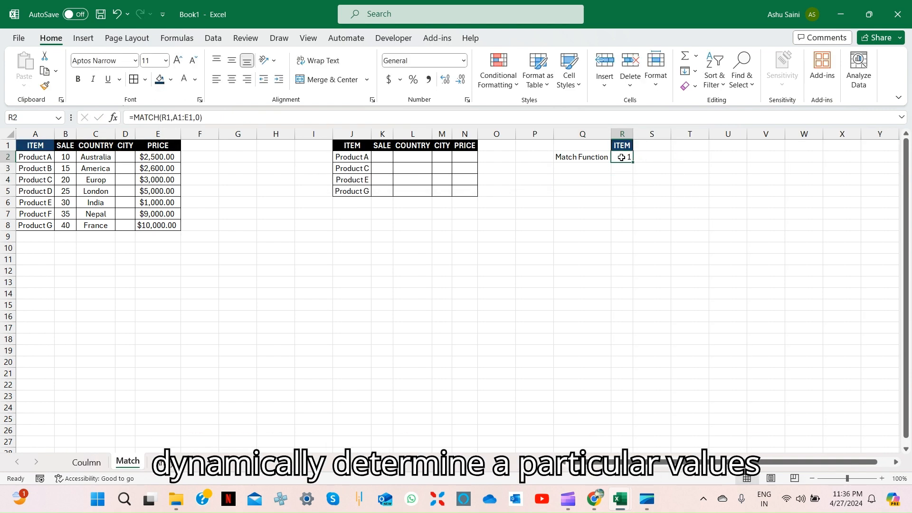
pyautogui.click(624, 146)
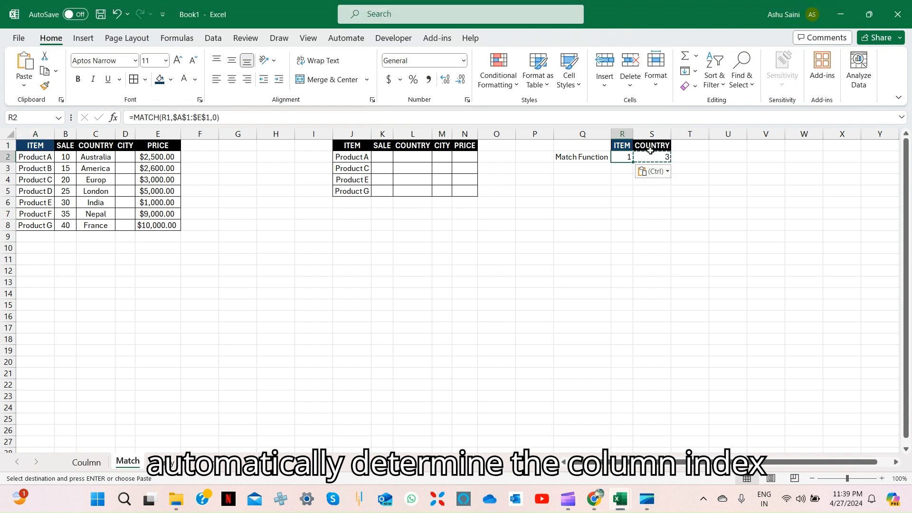
# Examine the MATCH formulas in R2 and S2 together with the ITEM and COUNTRY headers above them
pyautogui.click(650, 156)
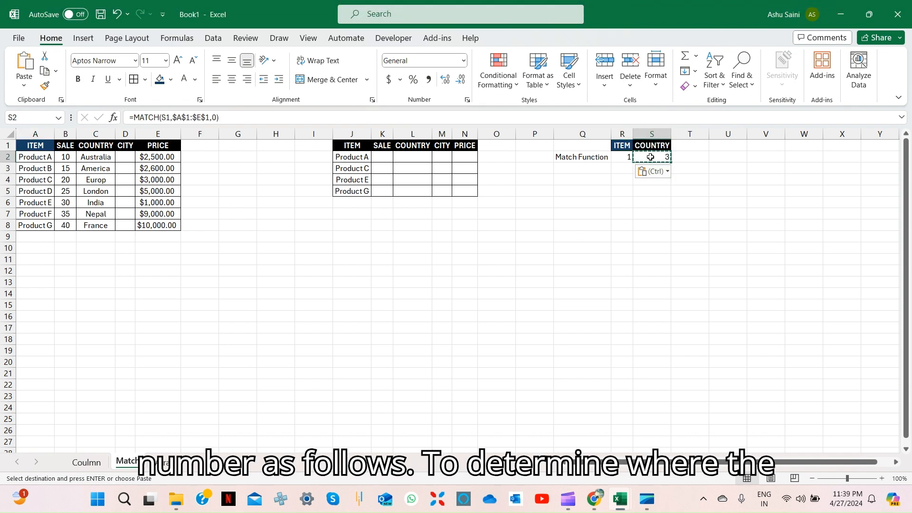
pyautogui.press('Up')
pyautogui.press('Left')
pyautogui.press('Down')
pyautogui.press('Left')
pyautogui.press('Up')
pyautogui.press('Right')
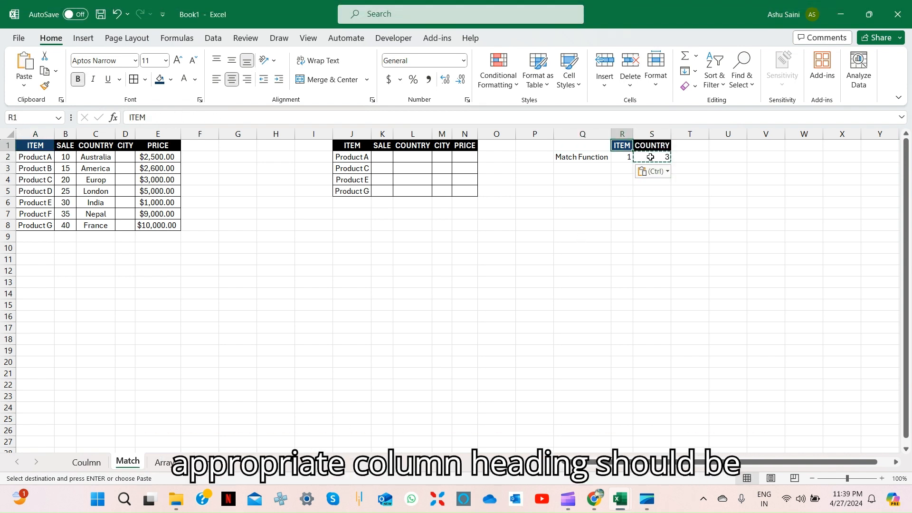
pyautogui.press('Right')
pyautogui.press('Down')
pyautogui.press('Left')
pyautogui.press('Up')
# Copy the PRICE header from E1 into T1, beside the COUNTRY header of the Match Function example
pyautogui.hotkey('ctrl', 'Left')
pyautogui.hotkey('ctrl', 'Left')
pyautogui.hotkey('ctrl', 'Left')
pyautogui.hotkey('ctrl', 'Left')
pyautogui.press('Right')
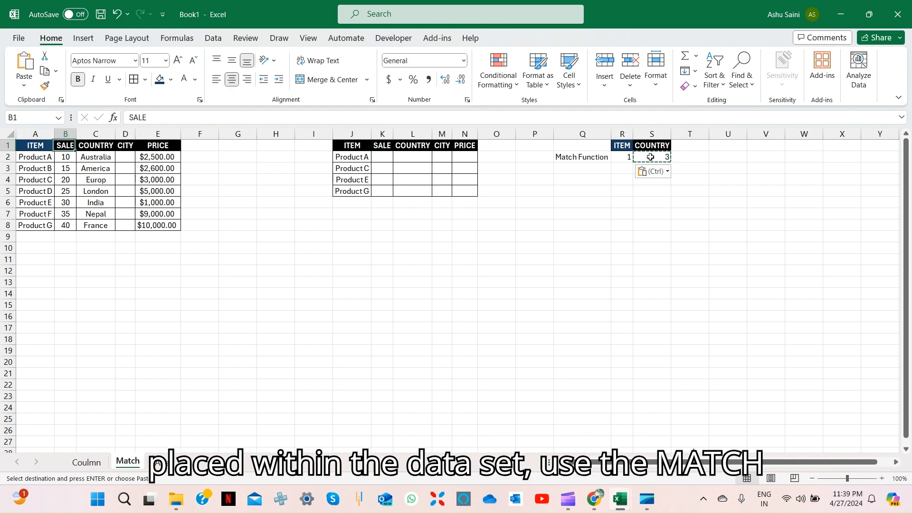
pyautogui.press('Right')
pyautogui.press('Right')
pyautogui.hotkey('ctrl', 'Right')
pyautogui.hotkey('ctrl', 'Right')
pyautogui.hotkey('ctrl', 'Right')
pyautogui.hotkey('ctrl', 'Right')
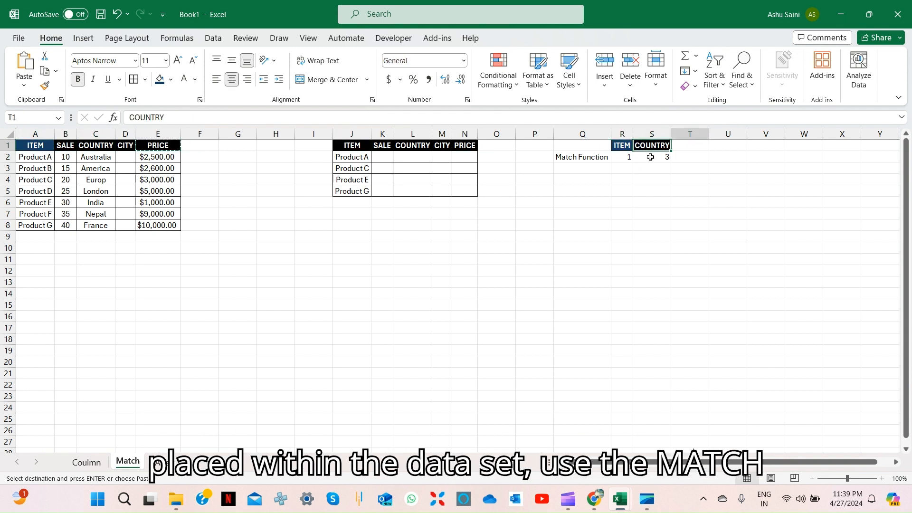
pyautogui.press('Right')
pyautogui.hotkey('ctrl', 'v')
# Copy the MATCH formula into T2, under the PRICE header of the example
pyautogui.press('Left')
pyautogui.press('Down')
pyautogui.press('Right')
pyautogui.hotkey('ctrl', 'v')
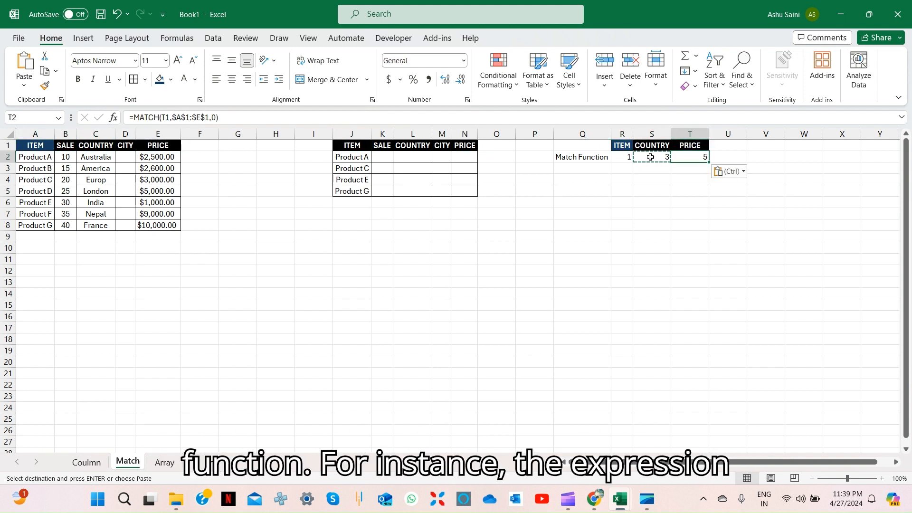
# Insert a blank row above the header row on the Match sheet
pyautogui.press('Left')
pyautogui.press('Up')
pyautogui.press('Down')
pyautogui.press('Escape')
pyautogui.press('Up')
pyautogui.hotkey('ctrl', 'Left')
pyautogui.hotkey('ctrl', 'Left')
pyautogui.hotkey('ctrl', 'Left')
pyautogui.hotkey('ctrl', 'Left')
pyautogui.hotkey('ctrl', 'Left')
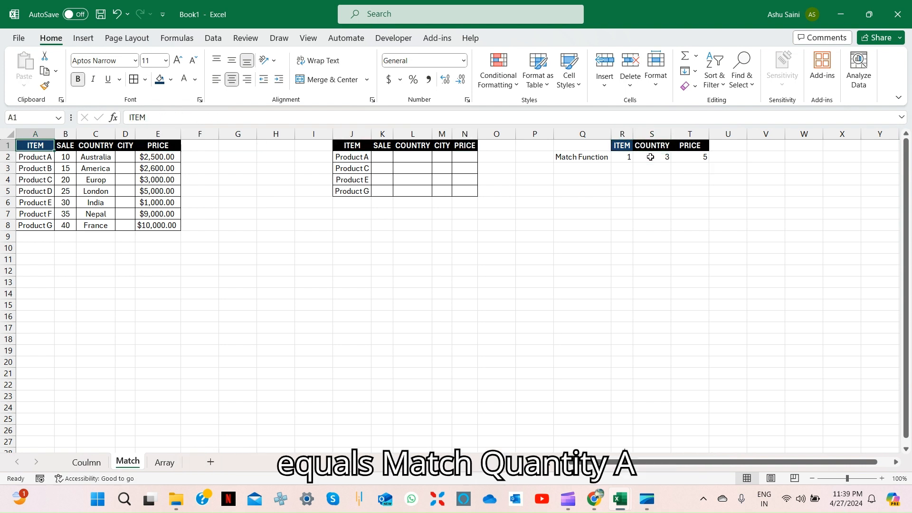
pyautogui.hotkey('shift', 'space')
pyautogui.hotkey('ctrl', 'shift', '+')
pyautogui.press('Up')
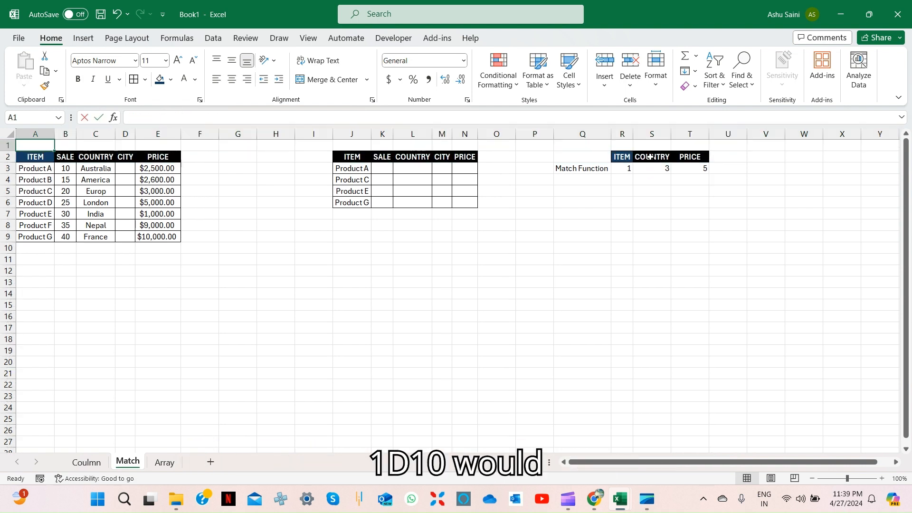
# Number the data table's columns by entering =COLUMN(A2) in A1 and filling it across to E1
pyautogui.write('=col')
pyautogui.press('Tab')
pyautogui.press('Down')
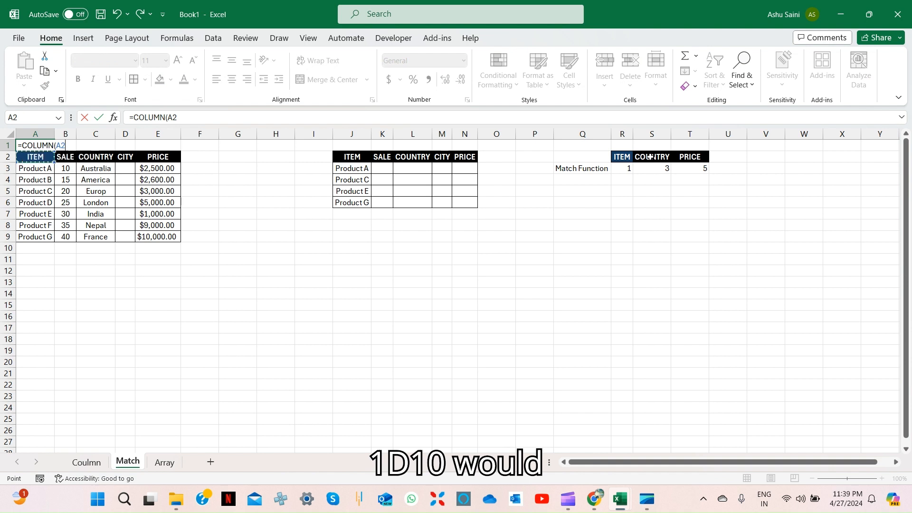
pyautogui.hotkey('ctrl', 'Return')
pyautogui.hotkey('shift', 'Right')
pyautogui.hotkey('shift', 'Right')
pyautogui.hotkey('shift', 'Right')
pyautogui.hotkey('ctrl', 'r')
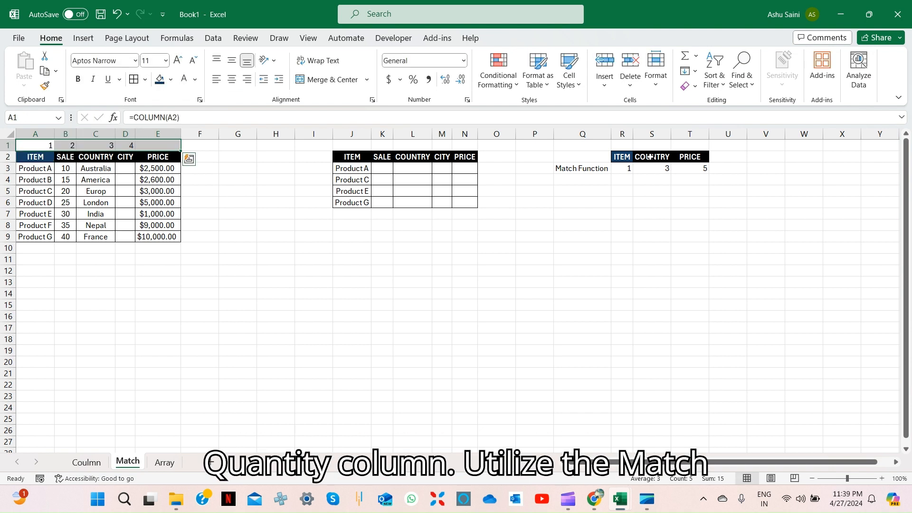
# Compare the column numbers above the data headers with the MATCH results in the example block
pyautogui.press('Right')
pyautogui.press('Down')
pyautogui.hotkey('ctrl', 'Right')
pyautogui.hotkey('ctrl', 'Right')
pyautogui.hotkey('ctrl', 'Right')
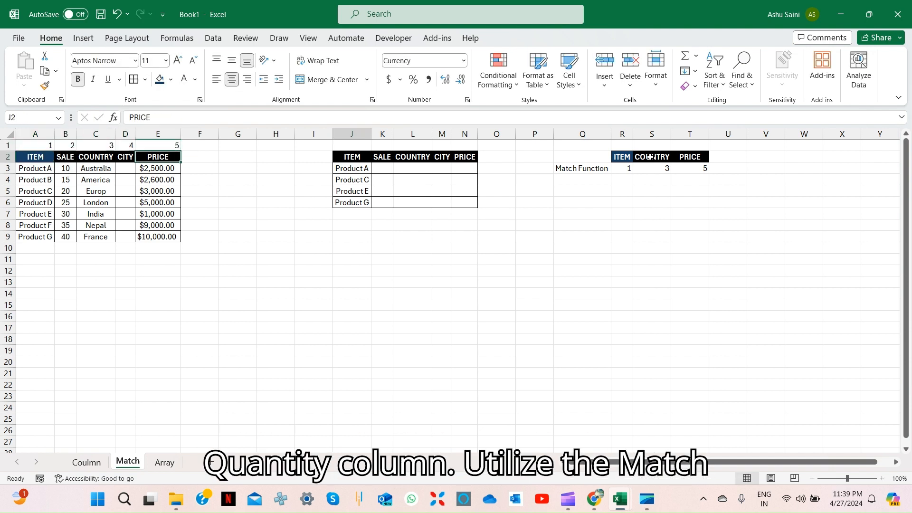
pyautogui.press('Down')
pyautogui.press('Right')
pyautogui.press('Right')
pyautogui.press('Right')
pyautogui.press('Up')
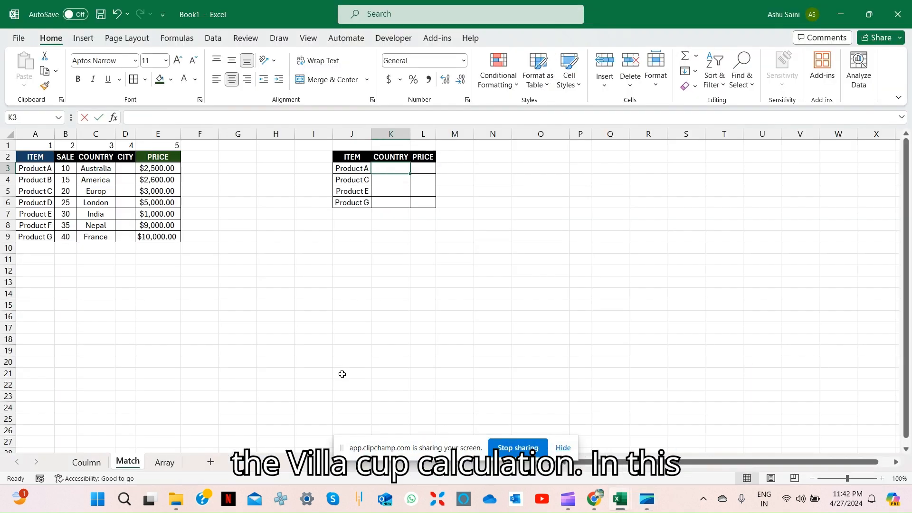
# Start a VLOOKUP in K3 that looks up J3 in the absolute table range $A$2:$E$9
pyautogui.write('=vl')
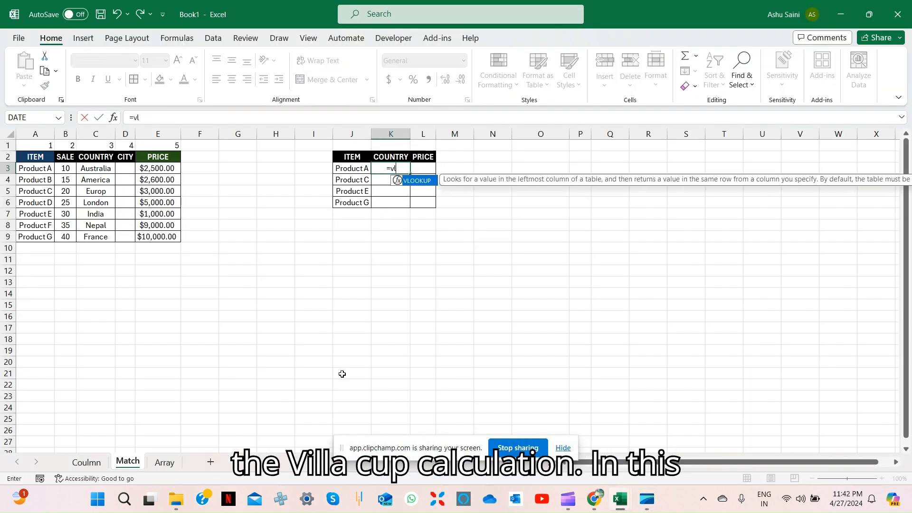
pyautogui.press('Tab')
pyautogui.press('Left')
pyautogui.press('Left')
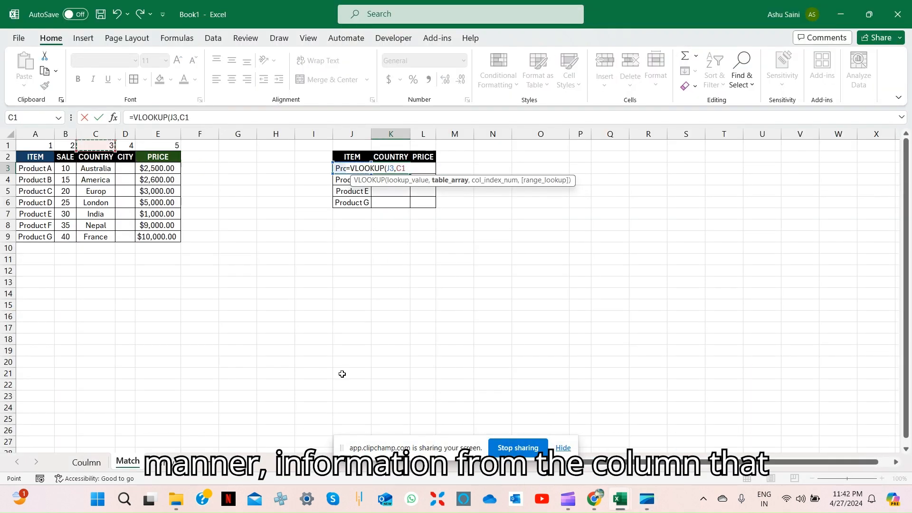
pyautogui.press('Left')
pyautogui.press('Left')
pyautogui.press('Down')
pyautogui.hotkey('ctrl', 'shift', 'Right')
pyautogui.hotkey('ctrl', 'shift', 'Down')
# Add MATCH(K2,$A$2:$E$2,0) as the VLOOKUP's column index and 0 for an exact match
pyautogui.write(',ma')
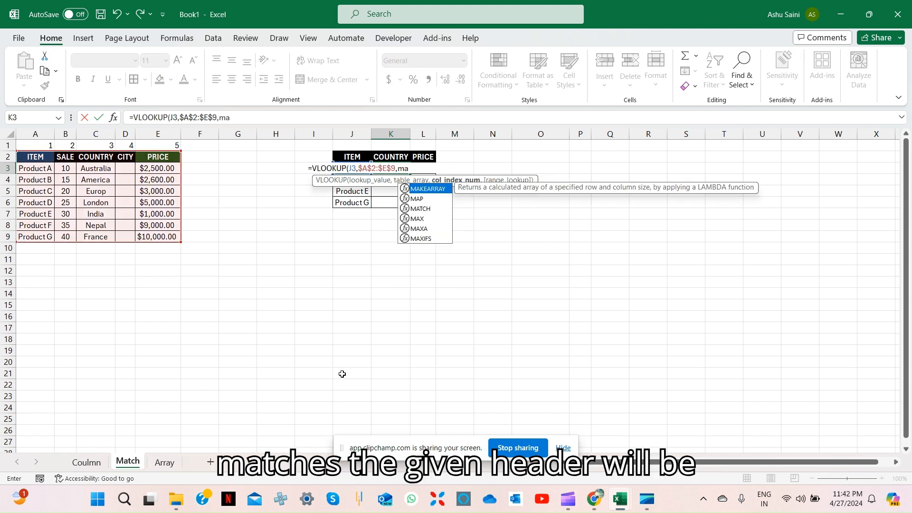
pyautogui.press('Tab')
pyautogui.press('Up')
pyautogui.write(',')
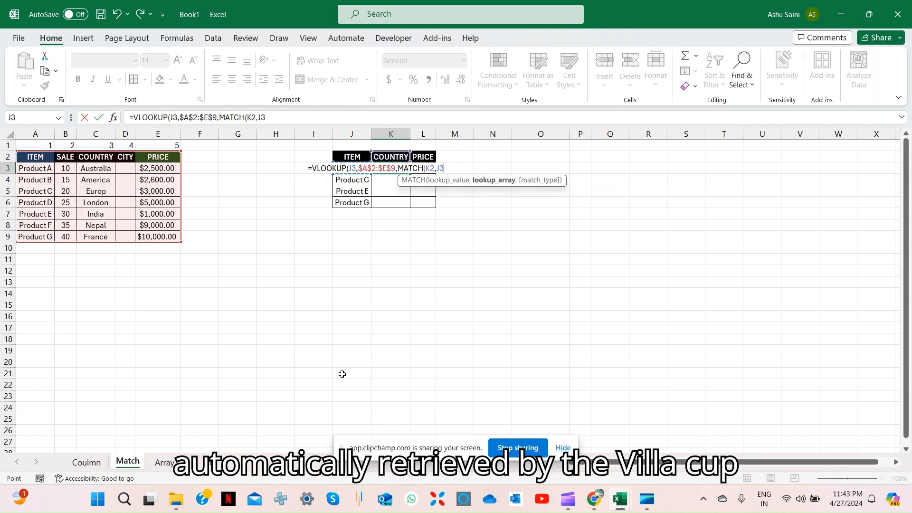
pyautogui.press('Left')
pyautogui.press('Left')
pyautogui.hotkey('ctrl', 'shift', 'Right')
pyautogui.press('F4')
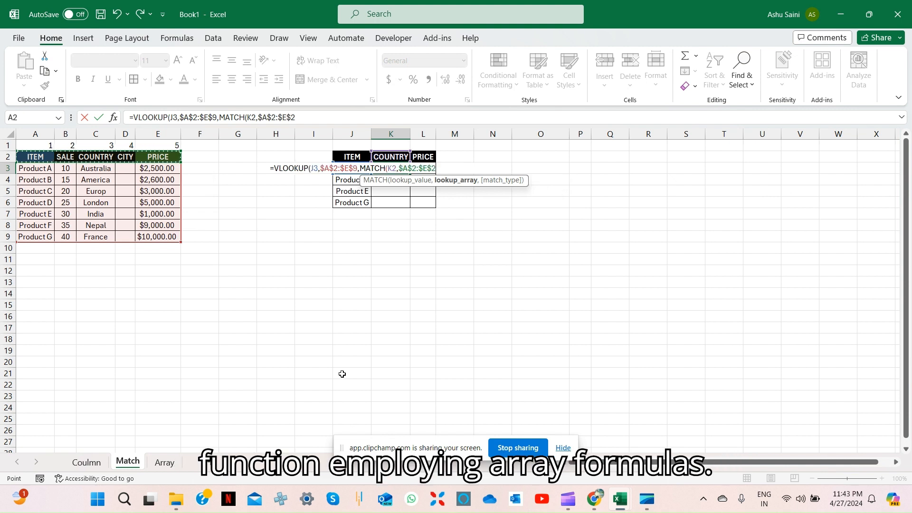
pyautogui.write(',0),0)')
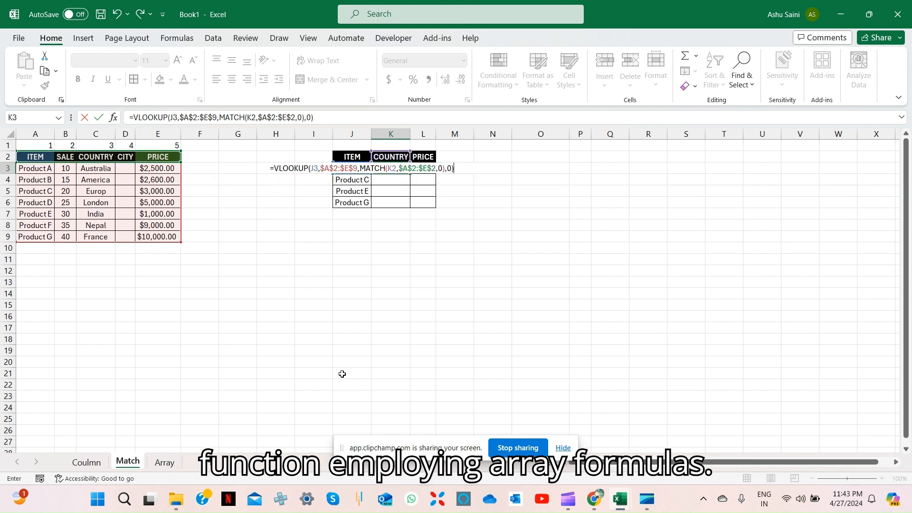
# Change the lookup references in the K3 formula to $J3 and K$2, and enter the formula
pyautogui.click(171, 117)
pyautogui.write('$')
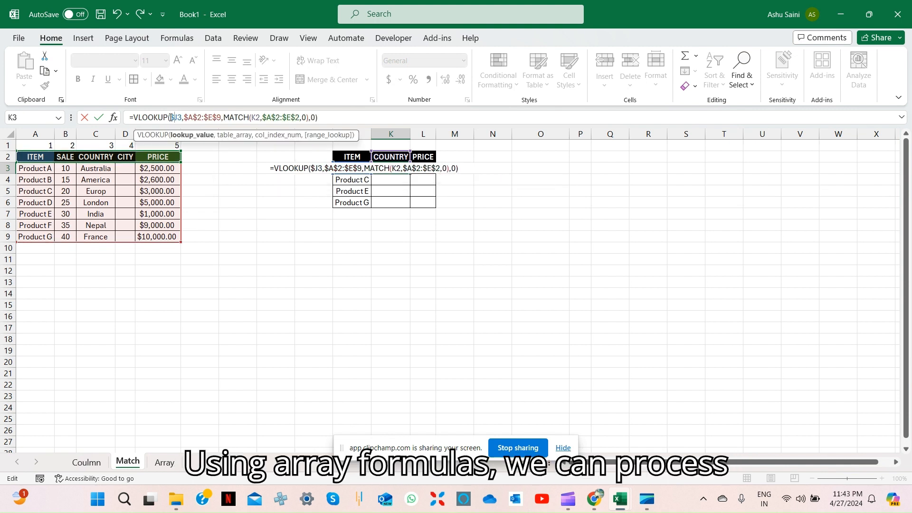
pyautogui.click(258, 118)
pyautogui.write('$')
pyautogui.press('Return')
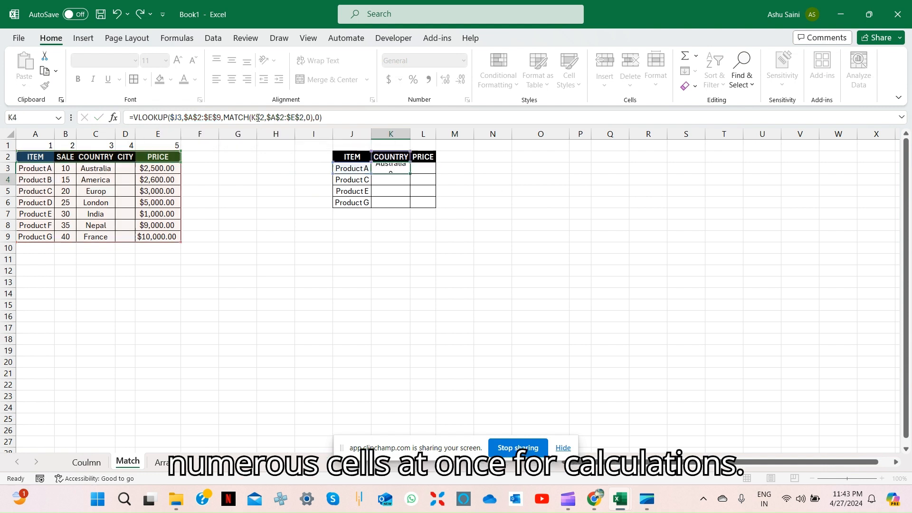
# Fill the K3 formula through the COUNTRY and PRICE cells of the lookup table, K3:L6
pyautogui.press('Left')
pyautogui.hotkey('ctrl', 'Down')
pyautogui.press('Right')
pyautogui.hotkey('ctrl', 'shift', 'Up')
pyautogui.hotkey('shift', 'Right')
pyautogui.hotkey('ctrl', 'd')
pyautogui.hotkey('ctrl', 'r')
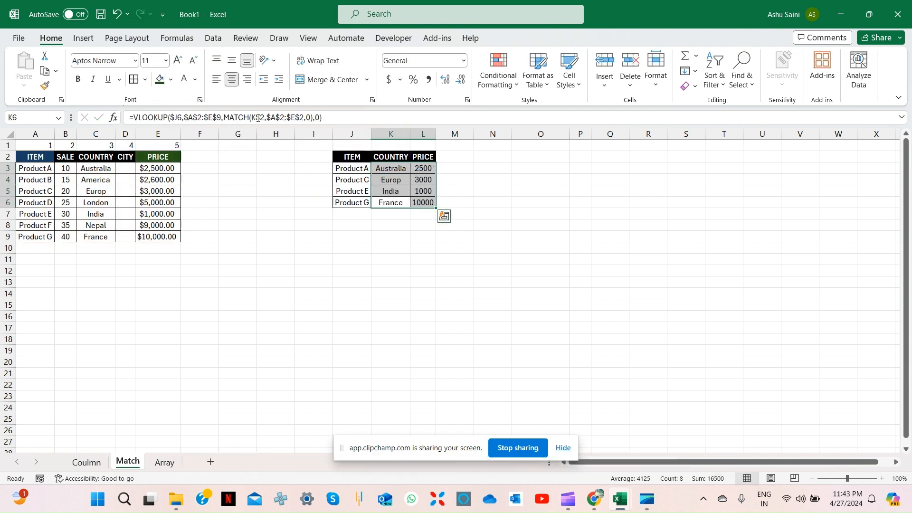
# Review the retrieved COUNTRY and PRICE values against the items in the lookup table
pyautogui.press('Up')
pyautogui.press('Down')
pyautogui.press('Up')
pyautogui.press('Up')
pyautogui.press('Up')
pyautogui.press('Down')
pyautogui.press('Down')
pyautogui.press('Left')
pyautogui.press('Up')
pyautogui.press('Up')
pyautogui.press('Up')
pyautogui.press('Up')
pyautogui.press('Down')
pyautogui.hotkey('ctrl', 'shift', 'Down')
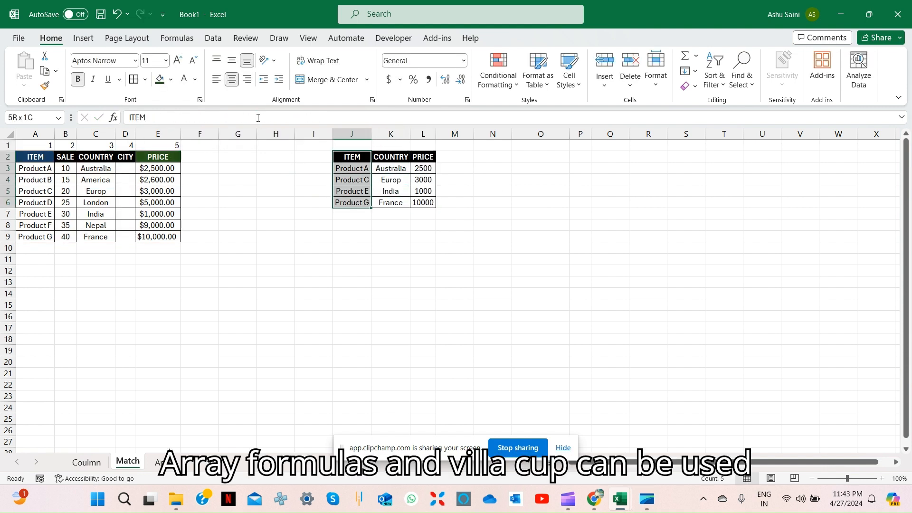
pyautogui.hotkey('ctrl', 'shift', 'Right')
pyautogui.press('Left')
pyautogui.press('Up')
pyautogui.press('Down')
# Copy the SALE header from B2 into M2 as a new column of the lookup table
pyautogui.hotkey('ctrl', 'Left')
pyautogui.hotkey('ctrl', 'Left')
pyautogui.press('Right')
pyautogui.hotkey('ctrl', 'c')
pyautogui.hotkey('ctrl', 'Right')
pyautogui.hotkey('ctrl', 'Right')
pyautogui.hotkey('ctrl', 'Right')
pyautogui.press('Right')
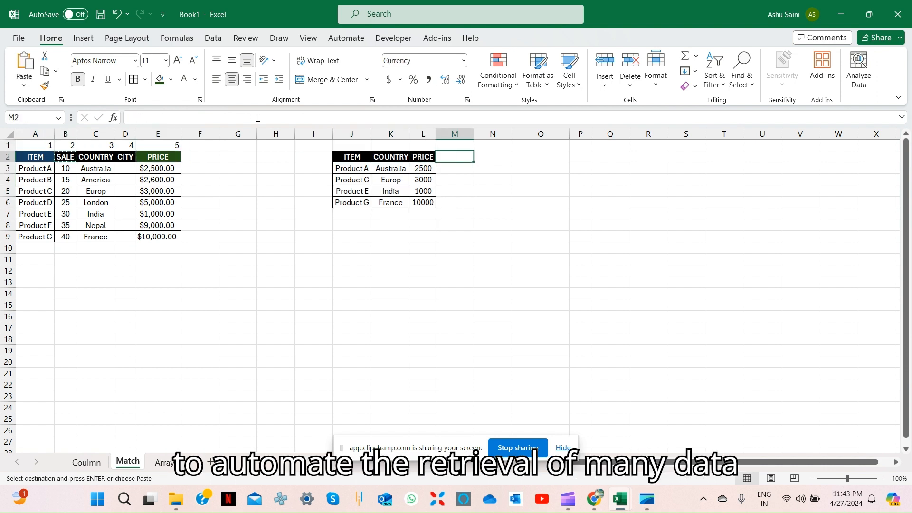
pyautogui.hotkey('ctrl', 'v')
# Fill the VLOOKUP and MATCH formula from the PRICE column into the SALE cells M3:M6
pyautogui.press('Left')
pyautogui.press('Down')
pyautogui.hotkey('ctrl', 'shift', 'Down')
pyautogui.hotkey('shift', 'Right')
pyautogui.hotkey('ctrl', 'r')
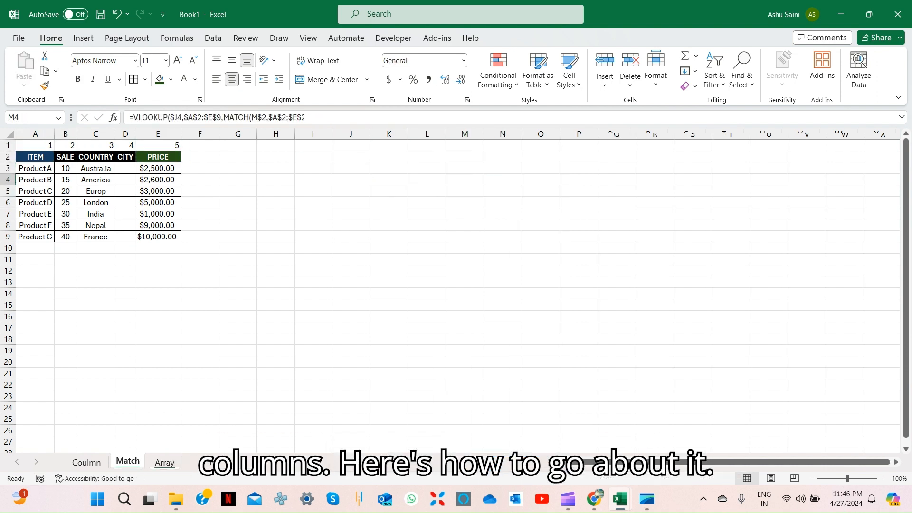
# Switch to the Array sheet
pyautogui.click(164, 461)
pyautogui.click(150, 143)
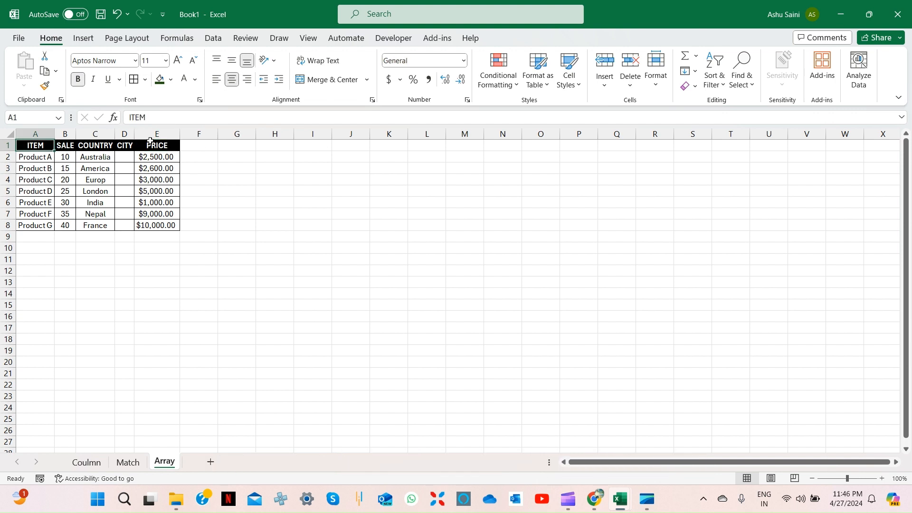
# Copy the SALE, COUNTRY and CITY headers from B1:D1 into I2:K2
pyautogui.press('Left')
pyautogui.hotkey('ctrl', 'shift', 'Left')
pyautogui.hotkey('ctrl', 'c')
pyautogui.press('Right')
pyautogui.press('Down')
pyautogui.press('Right')
pyautogui.press('Right')
pyautogui.press('Right')
pyautogui.press('Right')
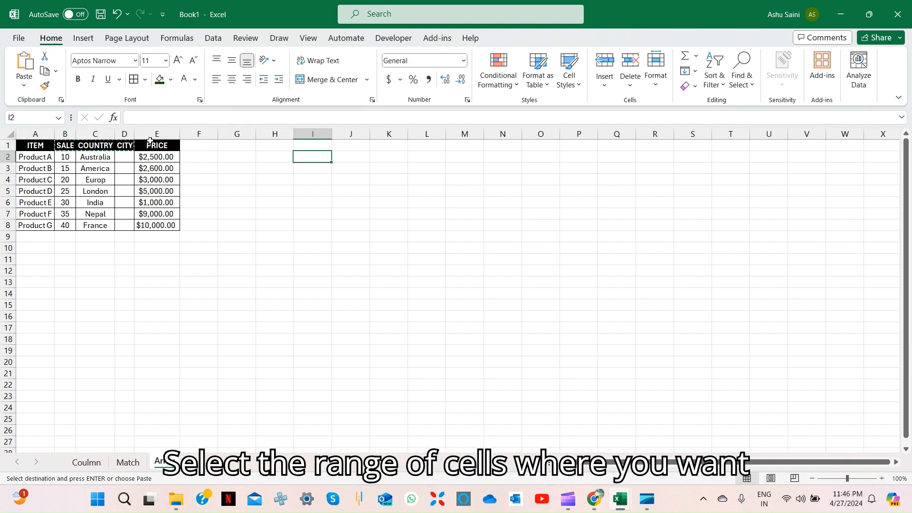
pyautogui.hotkey('ctrl', 'v')
# Copy the ITEM header from A1 into H2, in front of the copied headers
pyautogui.hotkey('ctrl', 'Left')
pyautogui.hotkey('ctrl', 'Left')
pyautogui.hotkey('ctrl', 'Left')
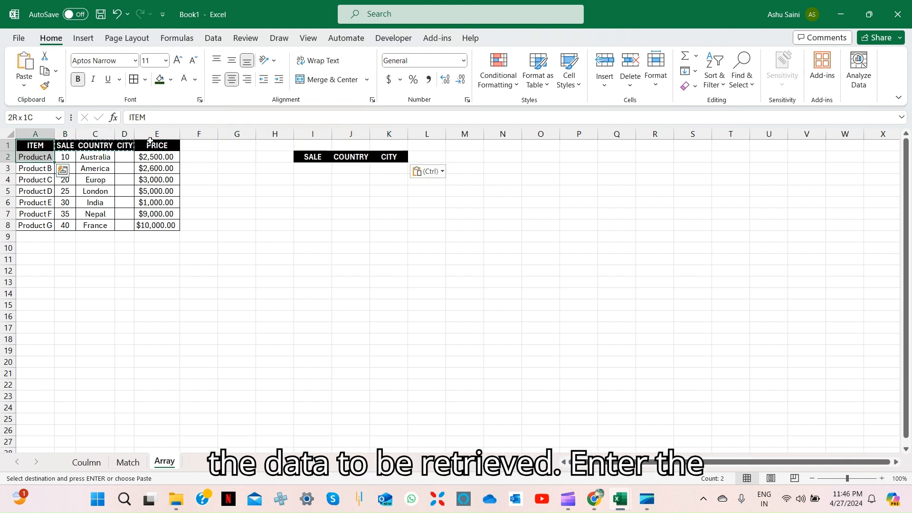
pyautogui.hotkey('ctrl', 'c')
pyautogui.press('Down')
pyautogui.press('Right')
pyautogui.press('Right')
pyautogui.press('Right')
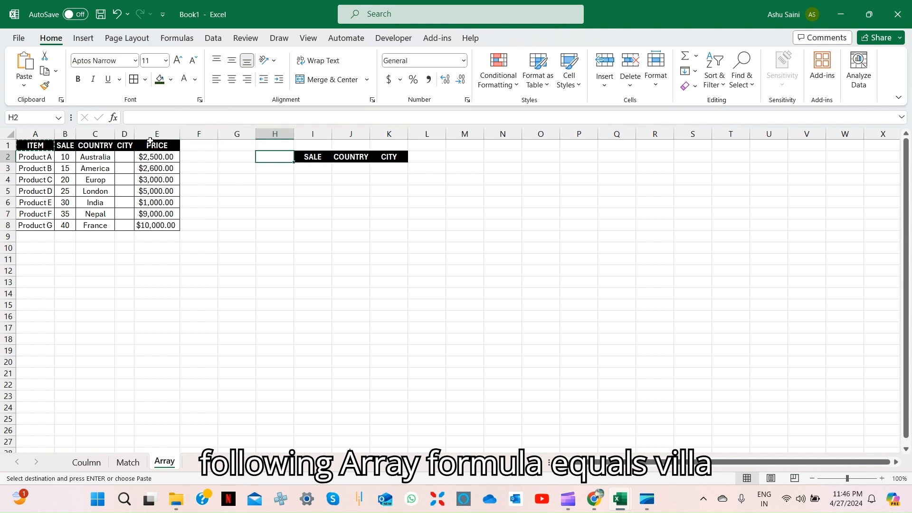
pyautogui.hotkey('ctrl', 'v')
# Copy Product B from A3 into H3 as the lookup item
pyautogui.hotkey('ctrl', 'Left')
pyautogui.hotkey('ctrl', 'Left')
pyautogui.hotkey('ctrl', 'Left')
pyautogui.press('Down')
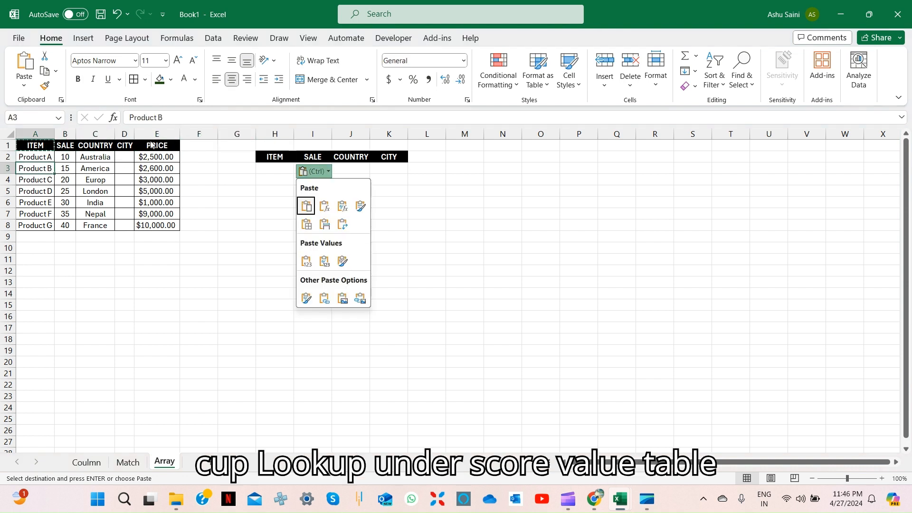
pyautogui.press('Escape')
pyautogui.press('Right')
pyautogui.press('Right')
pyautogui.press('Right')
pyautogui.press('Right')
pyautogui.press('Right')
pyautogui.press('Right')
pyautogui.press('Right')
pyautogui.hotkey('ctrl', 'v')
# Begin a VLOOKUP formula in I3 with lookup value H3 and the absolute table range $A$1:$E$8
pyautogui.press('Right')
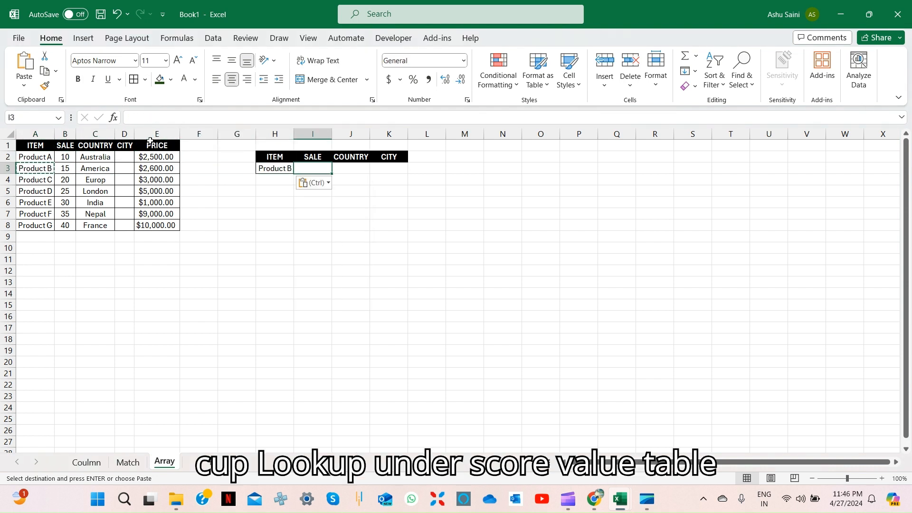
pyautogui.write('=VLOOKUP(')
pyautogui.press('Left')
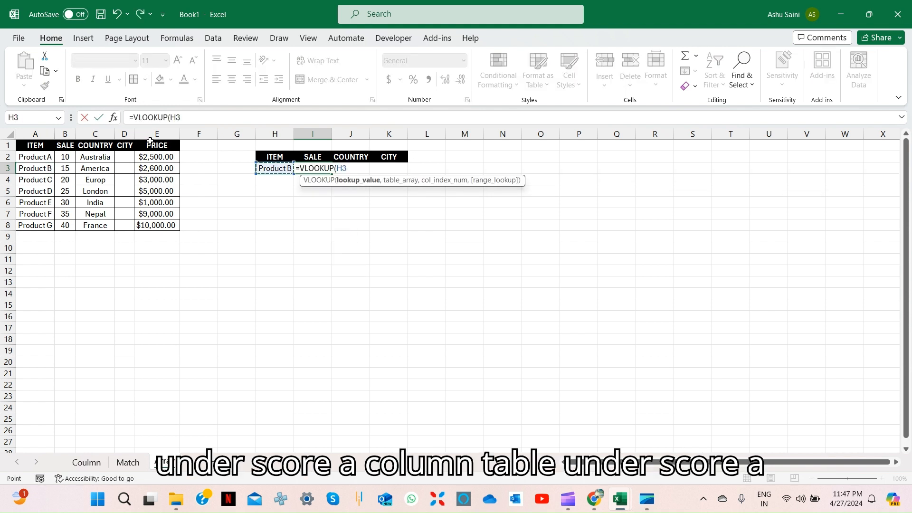
pyautogui.write(',')
pyautogui.hotkey('ctrl', 'Left')
pyautogui.hotkey('ctrl', 'Left')
pyautogui.hotkey('ctrl', 'Left')
pyautogui.hotkey('ctrl', 'Up')
pyautogui.hotkey('ctrl', 'Left')
pyautogui.hotkey('ctrl', 'shift', 'Down')
pyautogui.hotkey('ctrl', 'shift', 'Right')
pyautogui.hotkey('ctrl', 'shift', 'Right')
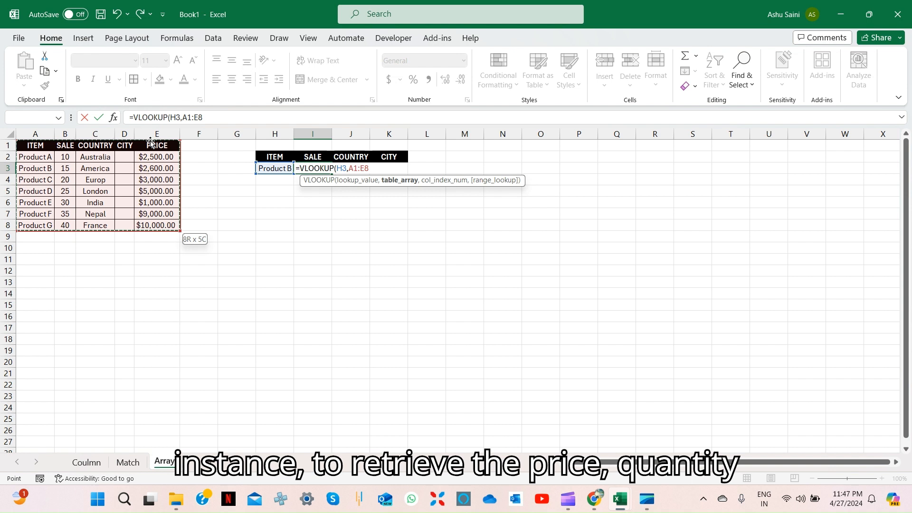
pyautogui.press('F4')
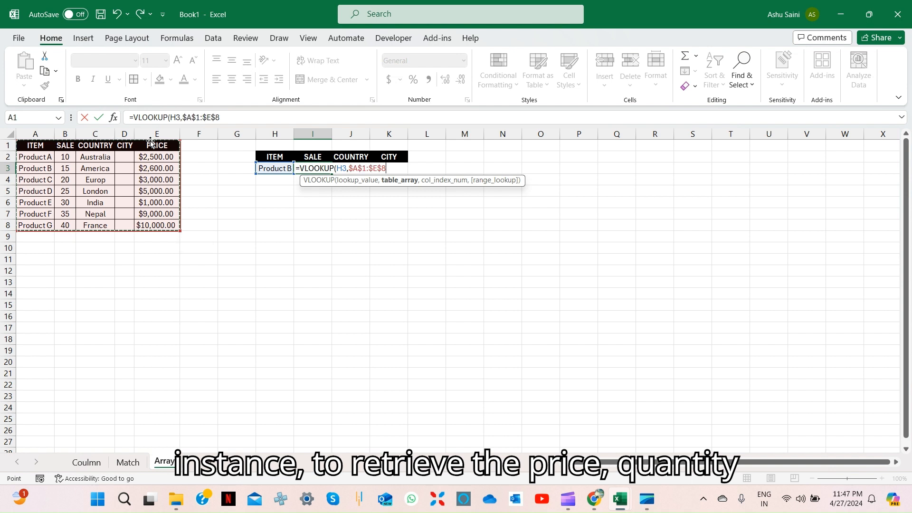
# Complete the VLOOKUP in I3 with COLUMN(B1) as the column index and 0 for an exact match
pyautogui.write(',col')
pyautogui.press('Tab')
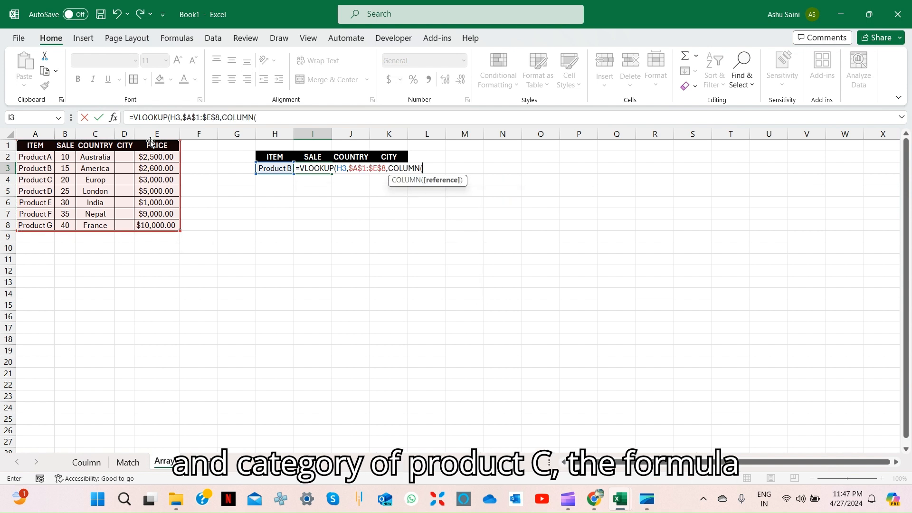
pyautogui.press('Up')
pyautogui.hotkey('ctrl', 'Left')
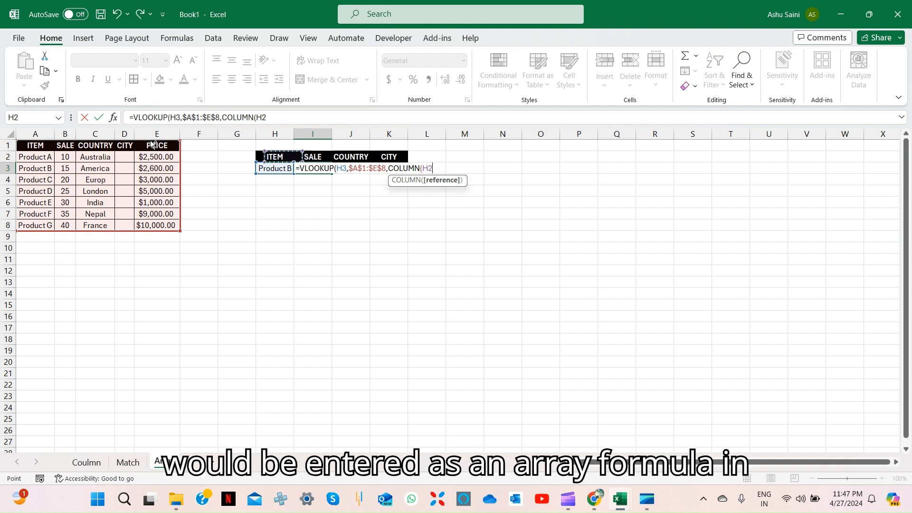
pyautogui.press('Up')
pyautogui.hotkey('ctrl', 'Left')
pyautogui.hotkey('ctrl', 'Left')
pyautogui.press('Right')
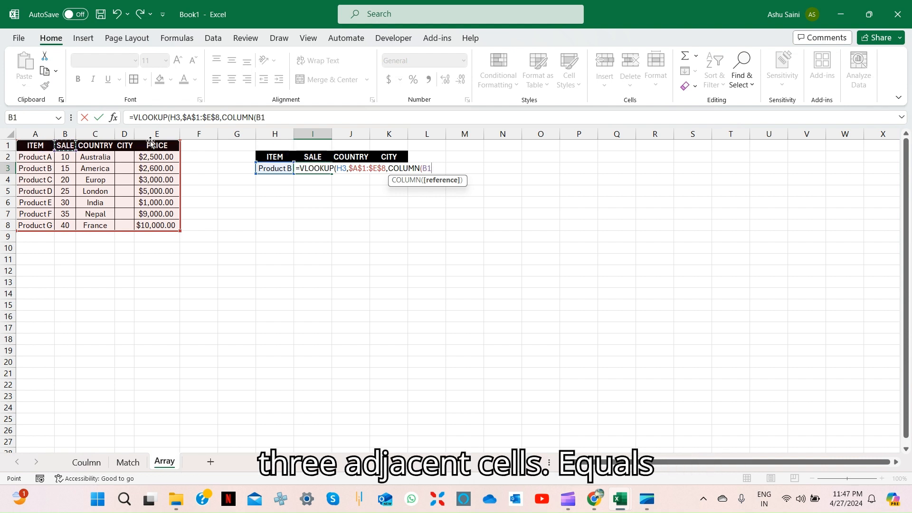
pyautogui.write('),)')
pyautogui.write('0')
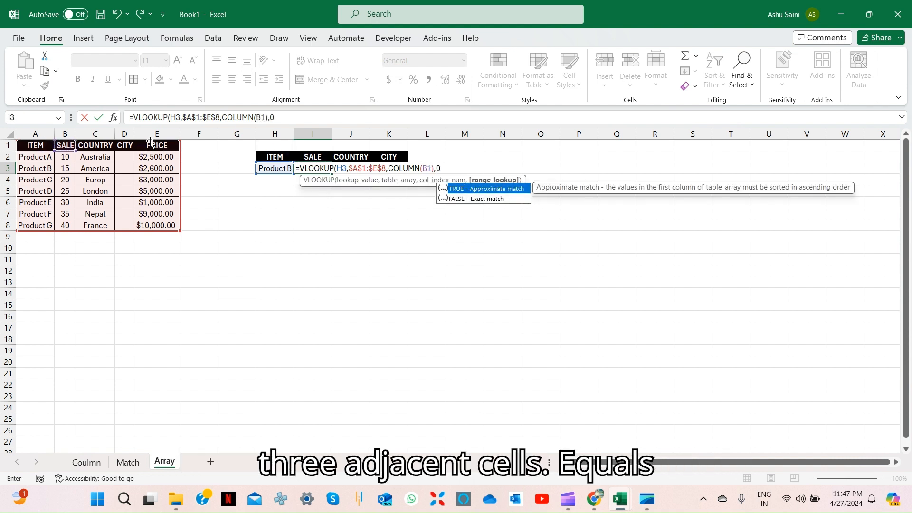
pyautogui.press('Return')
# Fill the VLOOKUP formula from I3 across J3:K3 and check the filled formulas
pyautogui.press('Up')
pyautogui.hotkey('shift', 'Right')
pyautogui.hotkey('shift', 'Right')
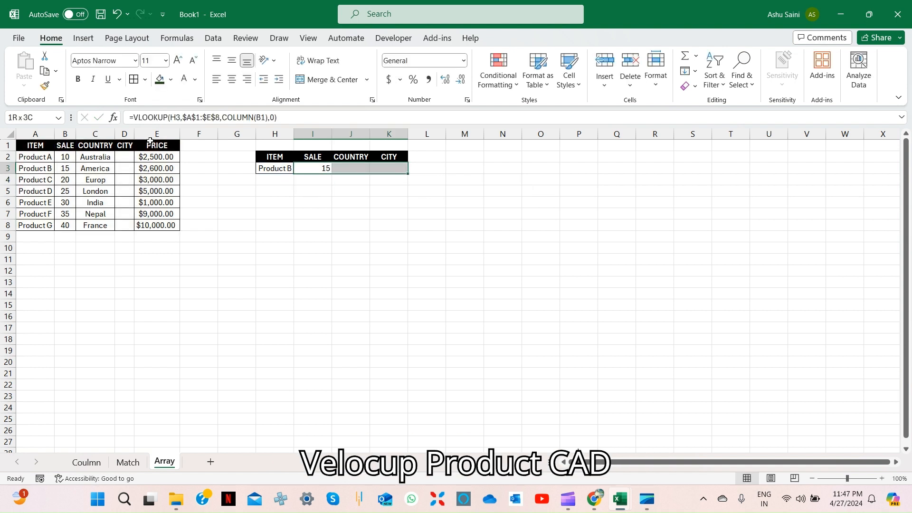
pyautogui.hotkey('ctrl', 'r')
pyautogui.press('Left')
pyautogui.press('Right')
pyautogui.press('Right')
pyautogui.press('Left')
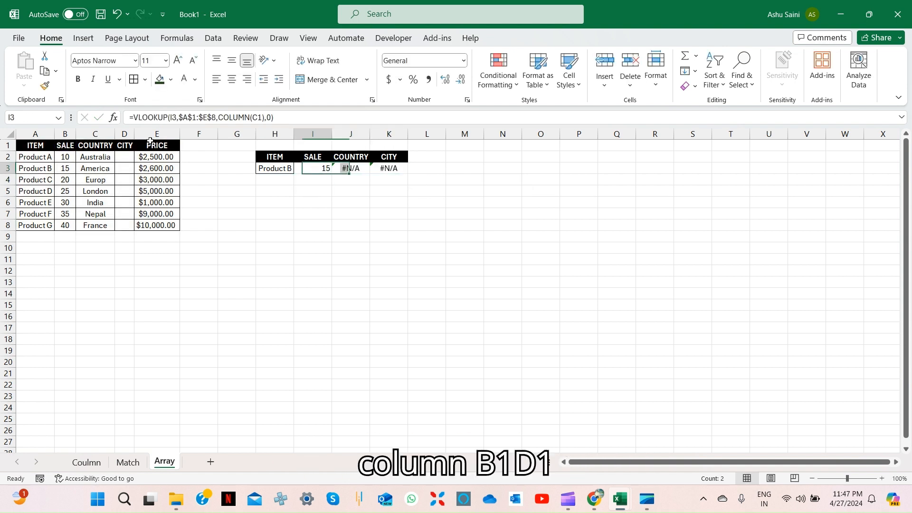
# Lock the lookup value's column in the I3 formula as $H3 and refill the formula across J3:K3
pyautogui.click(172, 117)
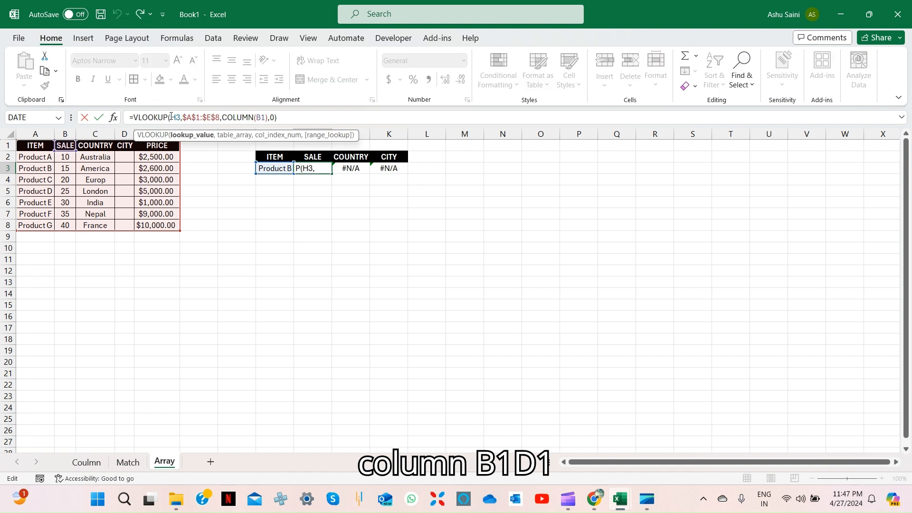
pyautogui.press('Return')
pyautogui.press('Up')
pyautogui.hotkey('shift', 'Right')
pyautogui.hotkey('shift', 'Right')
pyautogui.hotkey('ctrl', 'r')
pyautogui.press('Right')
pyautogui.press('Right')
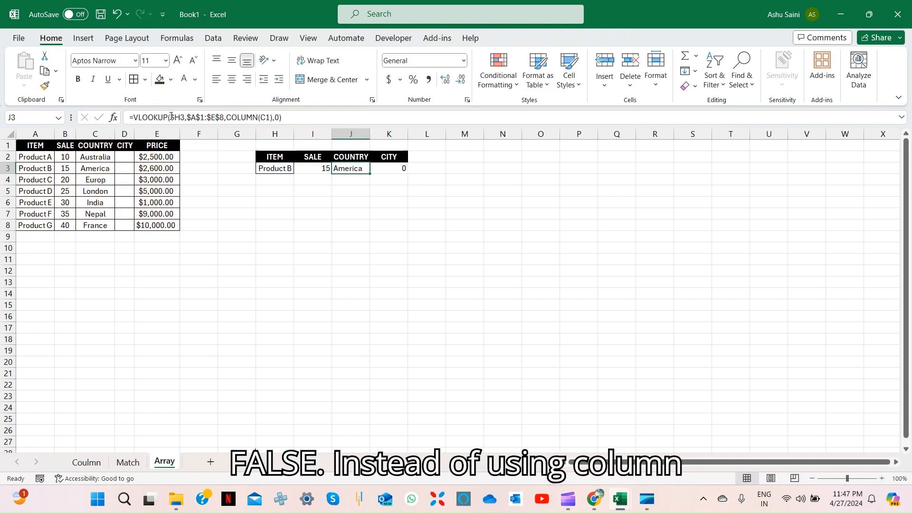
pyautogui.press('Left')
pyautogui.press('Left')
pyautogui.click(179, 117)
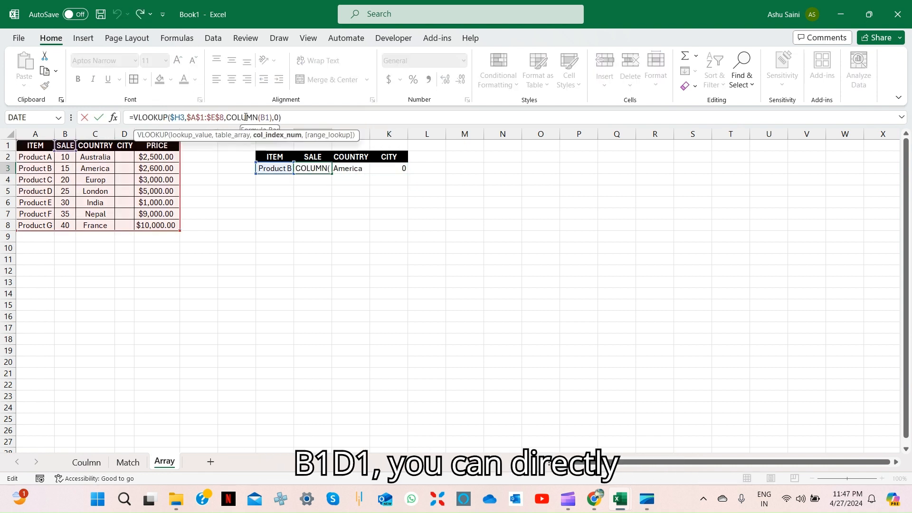
pyautogui.press('Escape')
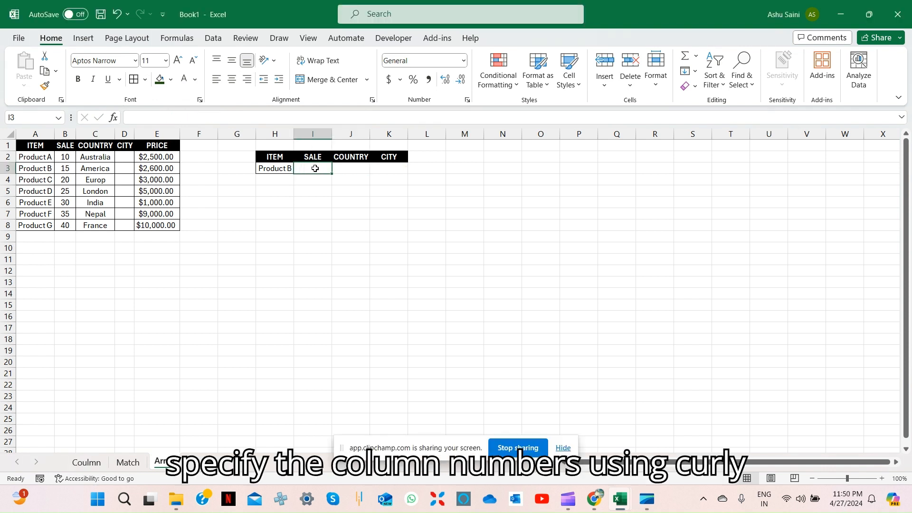
# Start a new VLOOKUP in the emptied cell I3 with lookup value H3 and table range $A$1:$E$8
pyautogui.write('=vl')
pyautogui.press('Tab')
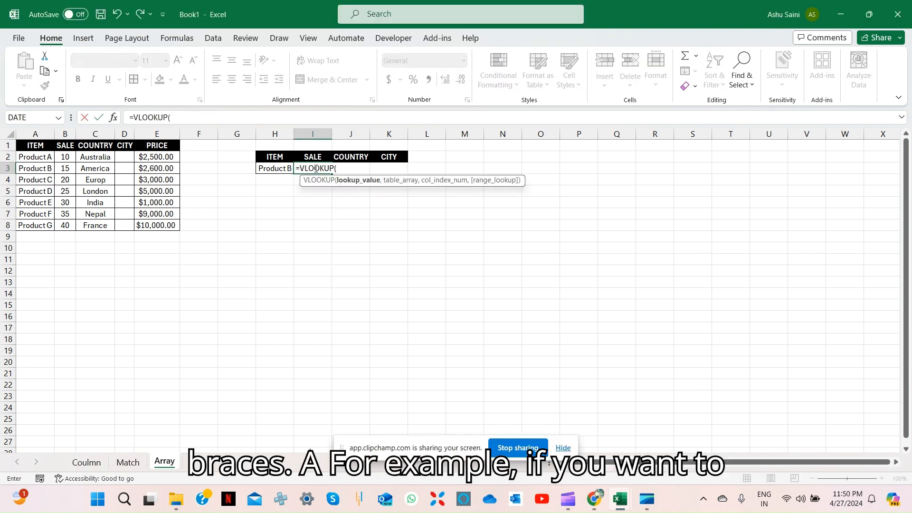
pyautogui.press('Left')
pyautogui.write(',')
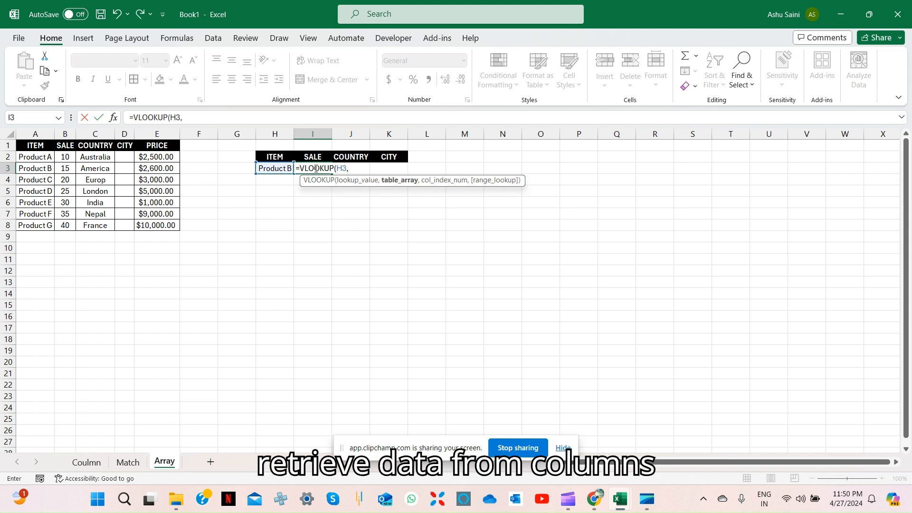
pyautogui.press('Left')
pyautogui.press('Up')
pyautogui.hotkey('ctrl', 'Left')
pyautogui.hotkey('ctrl', 'Left')
pyautogui.press('Up')
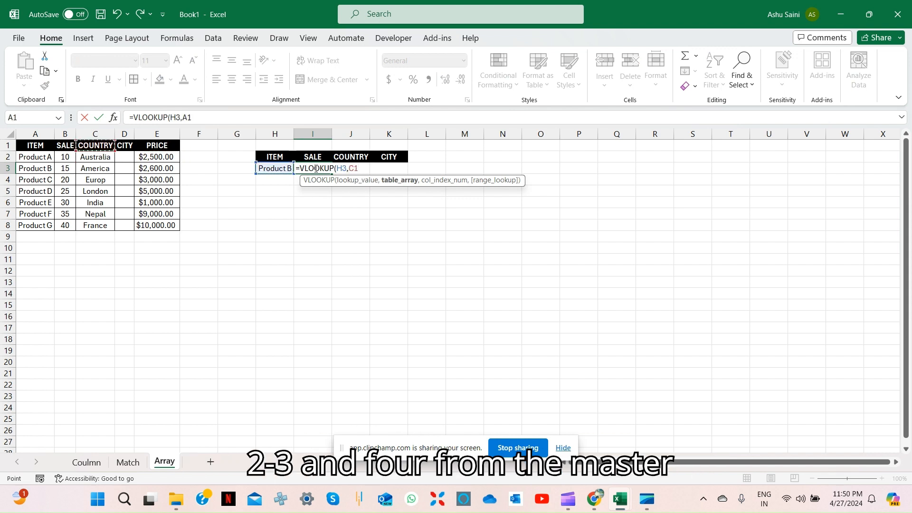
pyautogui.hotkey('ctrl', 'Left')
pyautogui.hotkey('ctrl', 'shift', 'Down')
pyautogui.hotkey('ctrl', 'shift', 'Right')
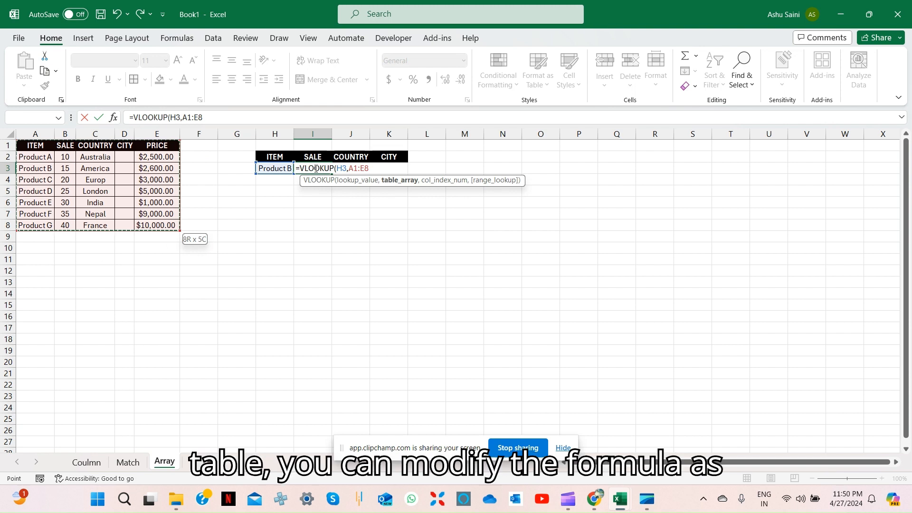
pyautogui.press('F4')
pyautogui.write(',')
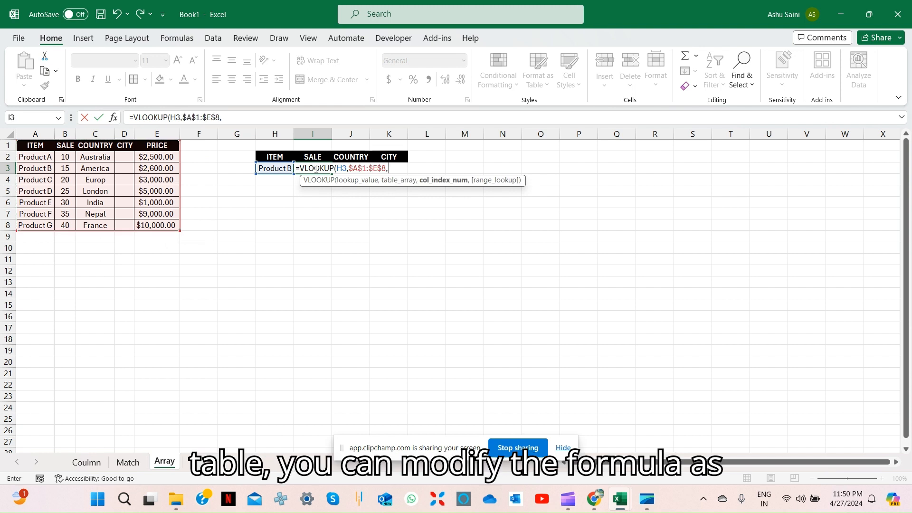
pyautogui.write('{')
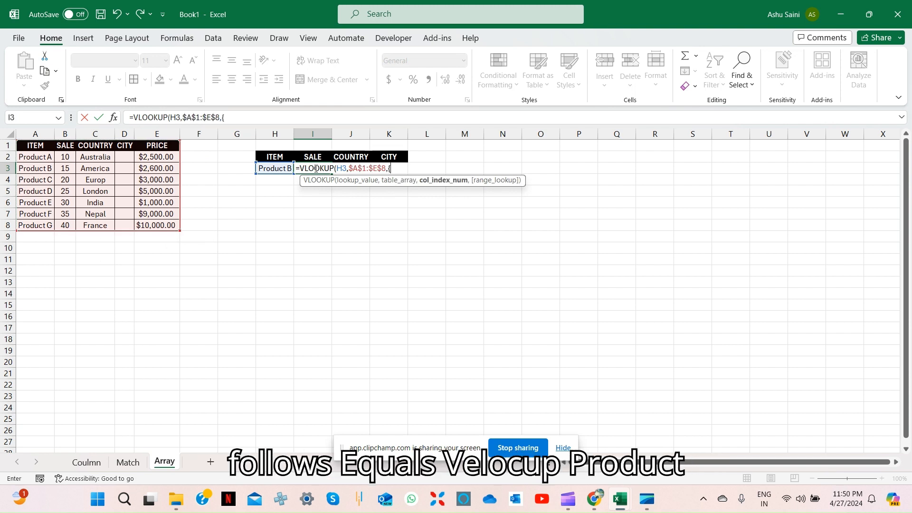
pyautogui.write('2,3,4')
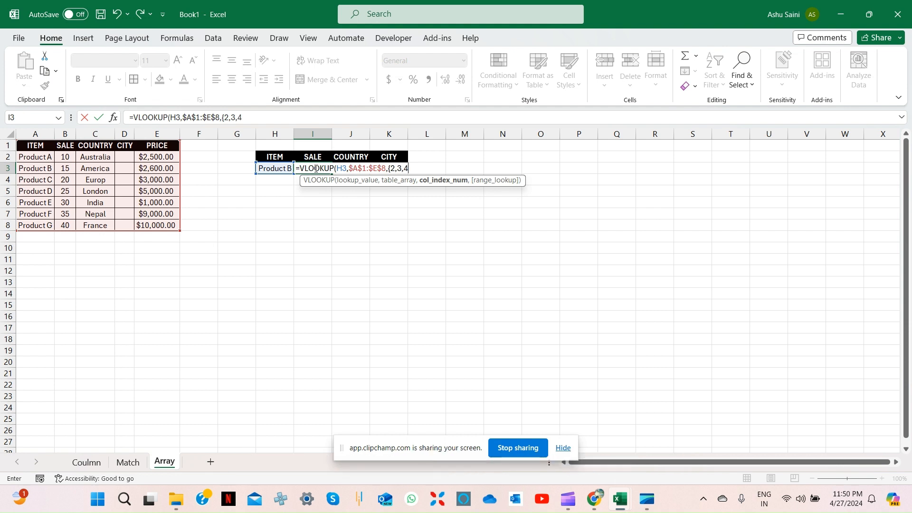
pyautogui.write('},')
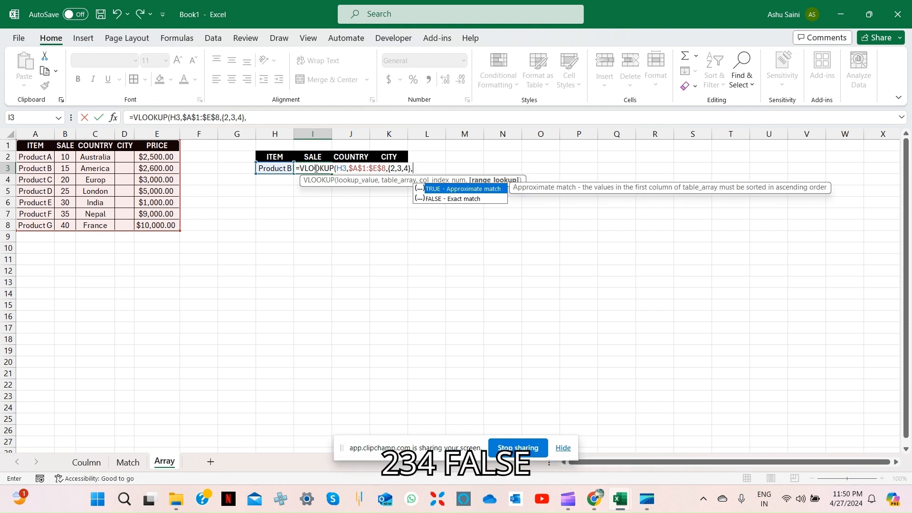
pyautogui.write('0)')
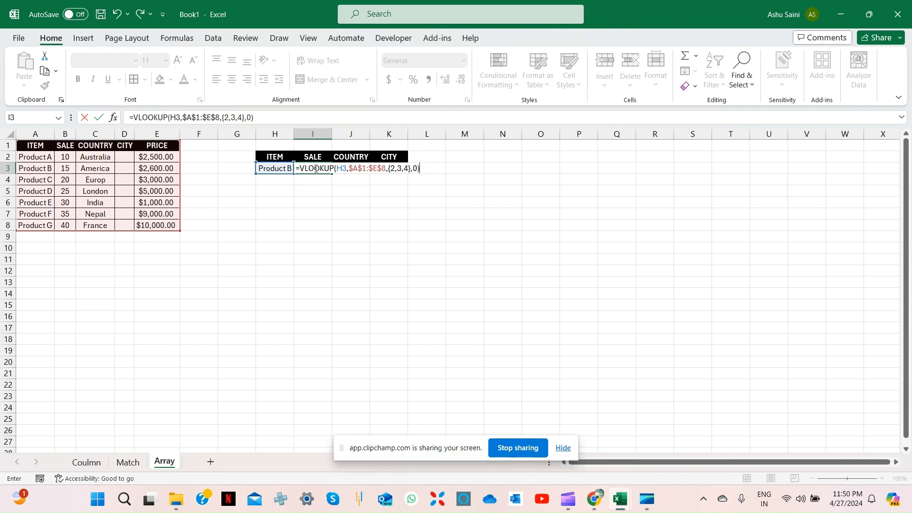
# Finish the I3 formula with the column index array {2,3,4} and 0 for an exact match, then check the cells I3:K3
pyautogui.press('Return')
pyautogui.press('Up')
pyautogui.press('Right')
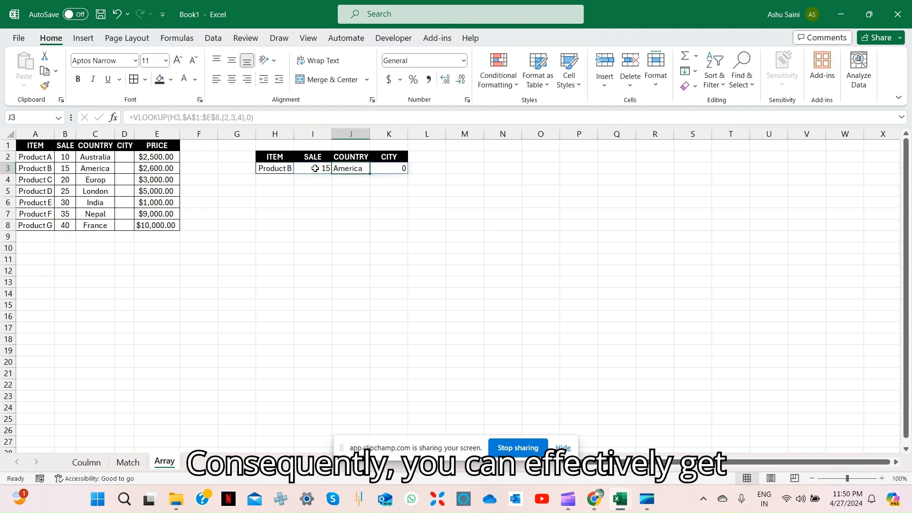
pyautogui.press('Right')
pyautogui.press('Left')
pyautogui.press('Left')
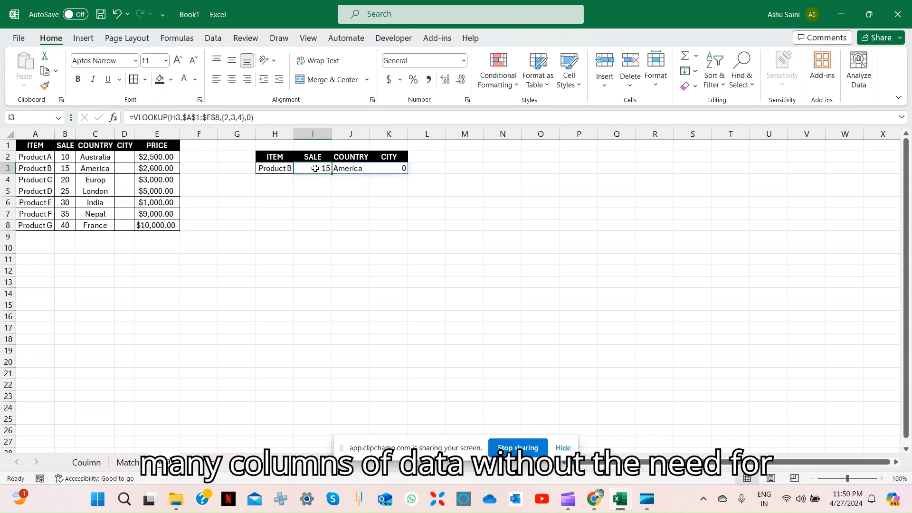
# Re-enter the VLOOKUP formula in I3 as an array formula enclosed in curly braces
pyautogui.click(278, 228)
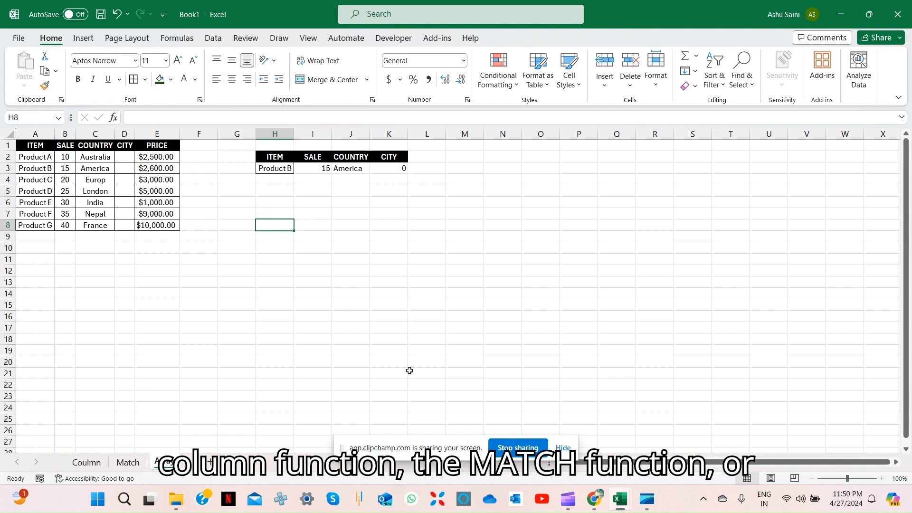
pyautogui.click(324, 169)
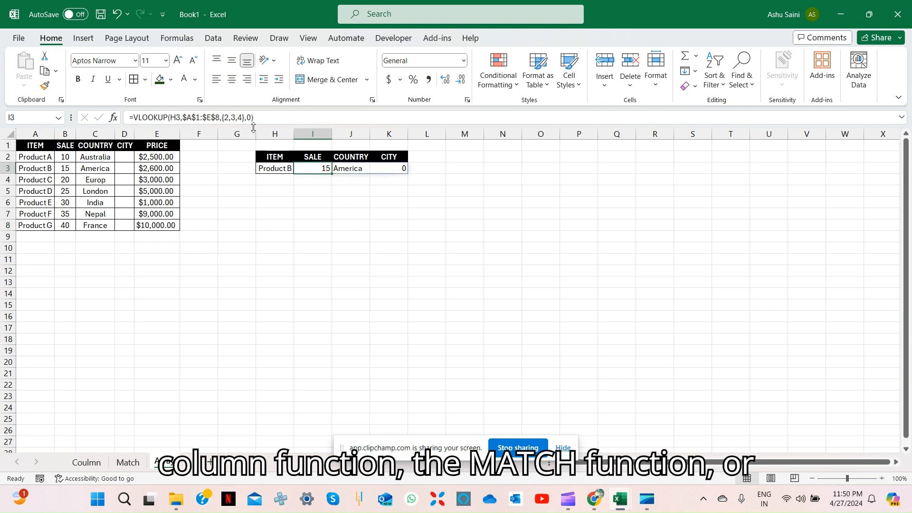
pyautogui.click(233, 118)
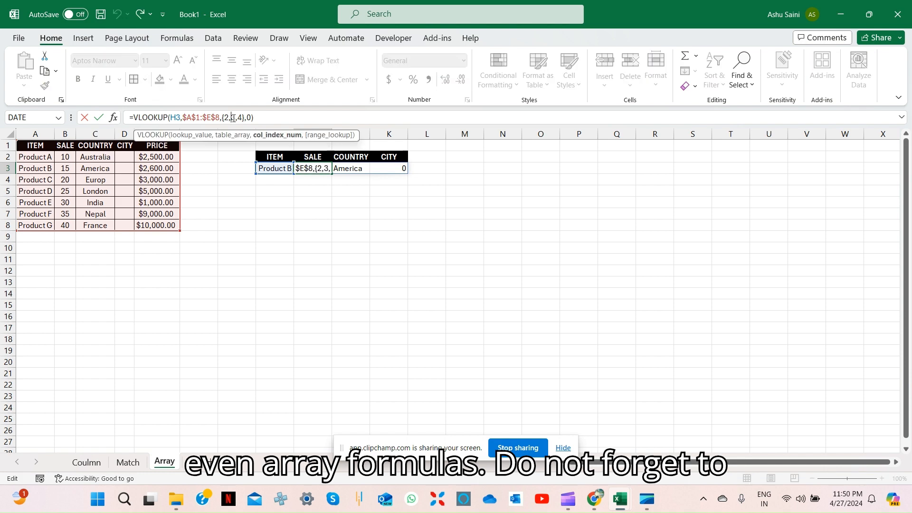
pyautogui.hotkey('ctrl', 'shift', 'Return')
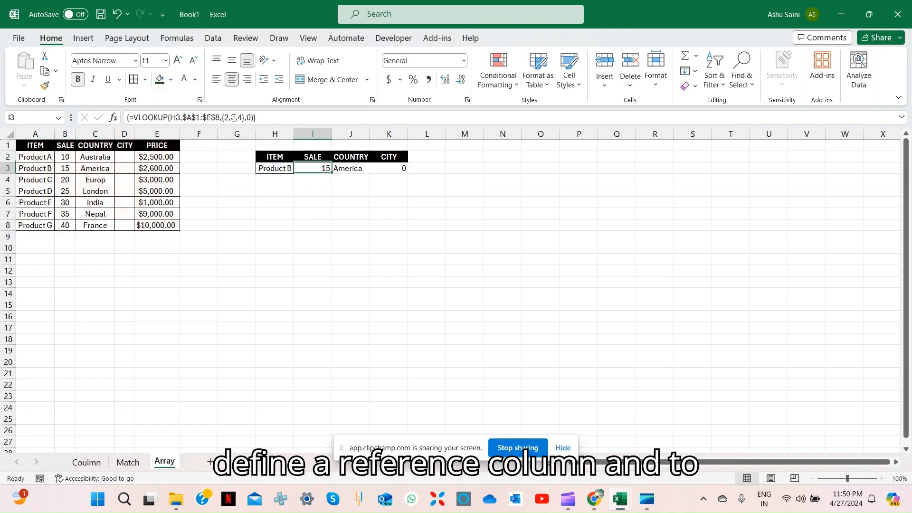